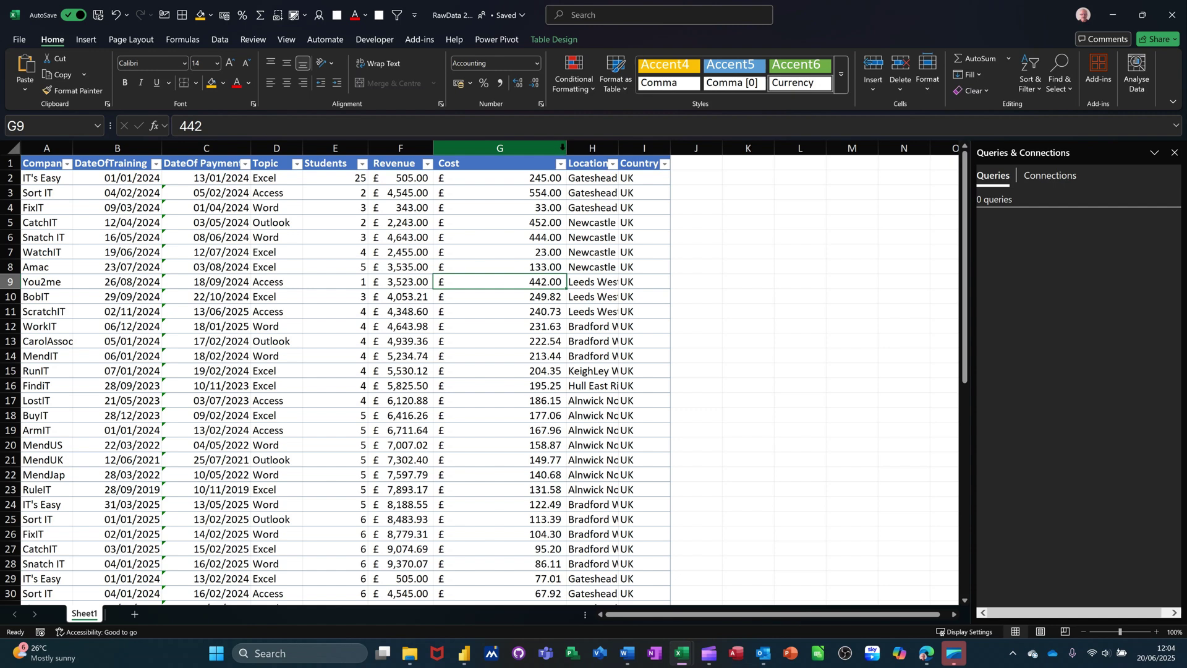
Auto-fit the width of the Cost column and load the training table into the Power Query Editor.
double_click(566, 148)
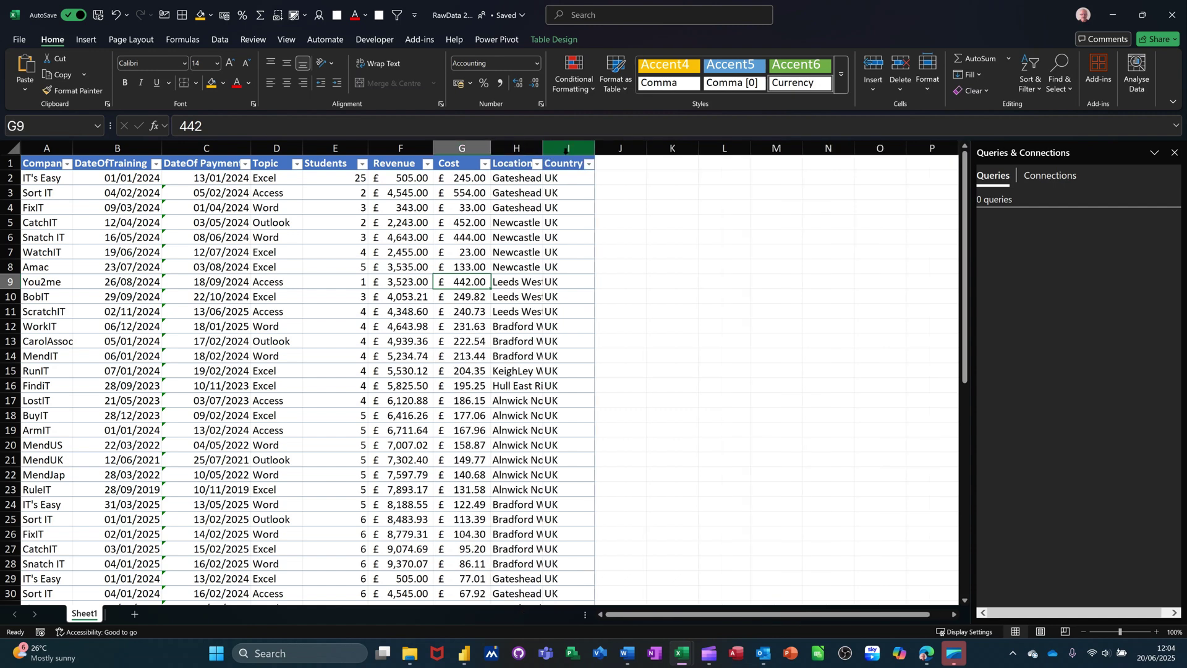
left_click(457, 237)
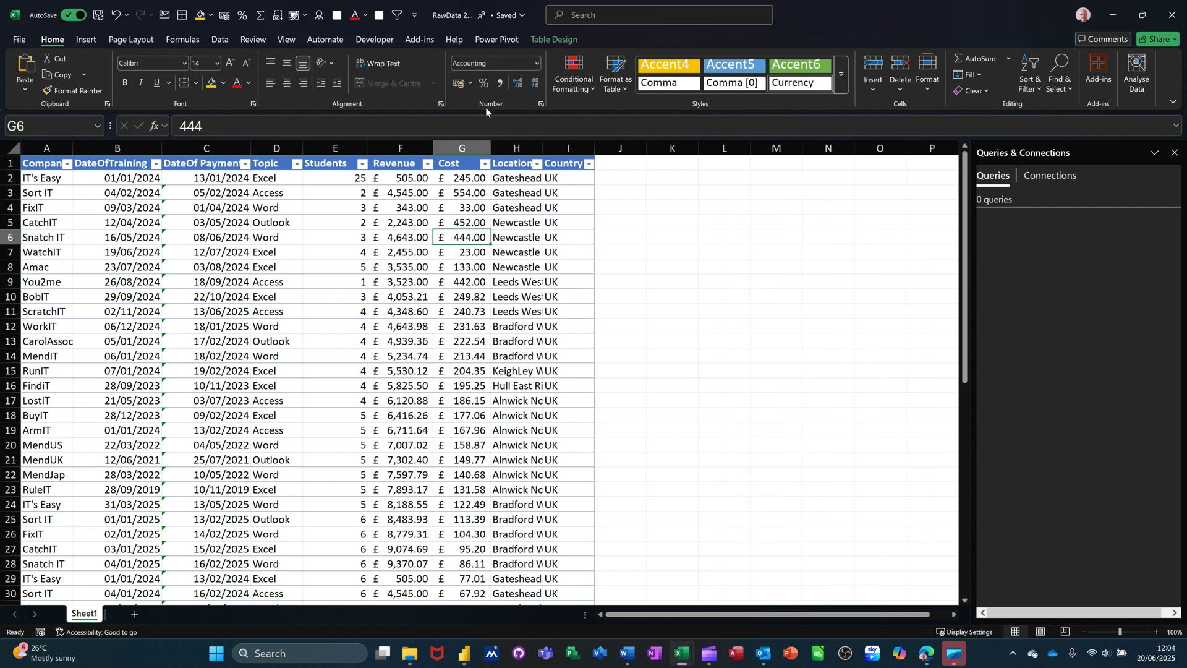
left_click(548, 42)
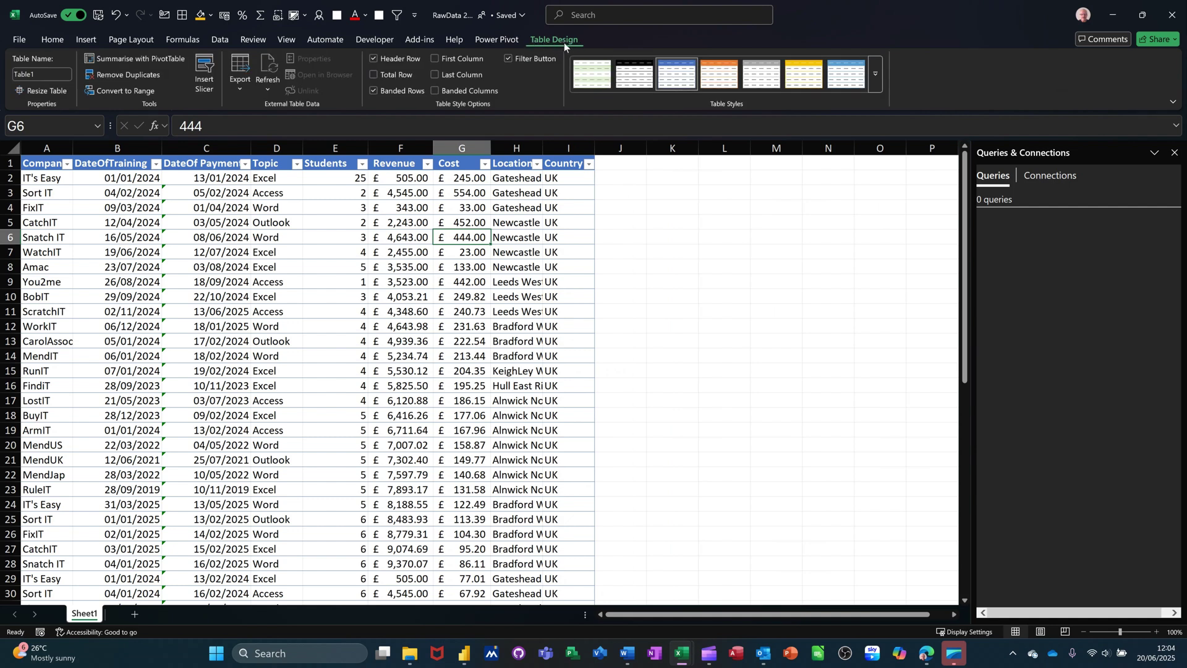
left_click(277, 251)
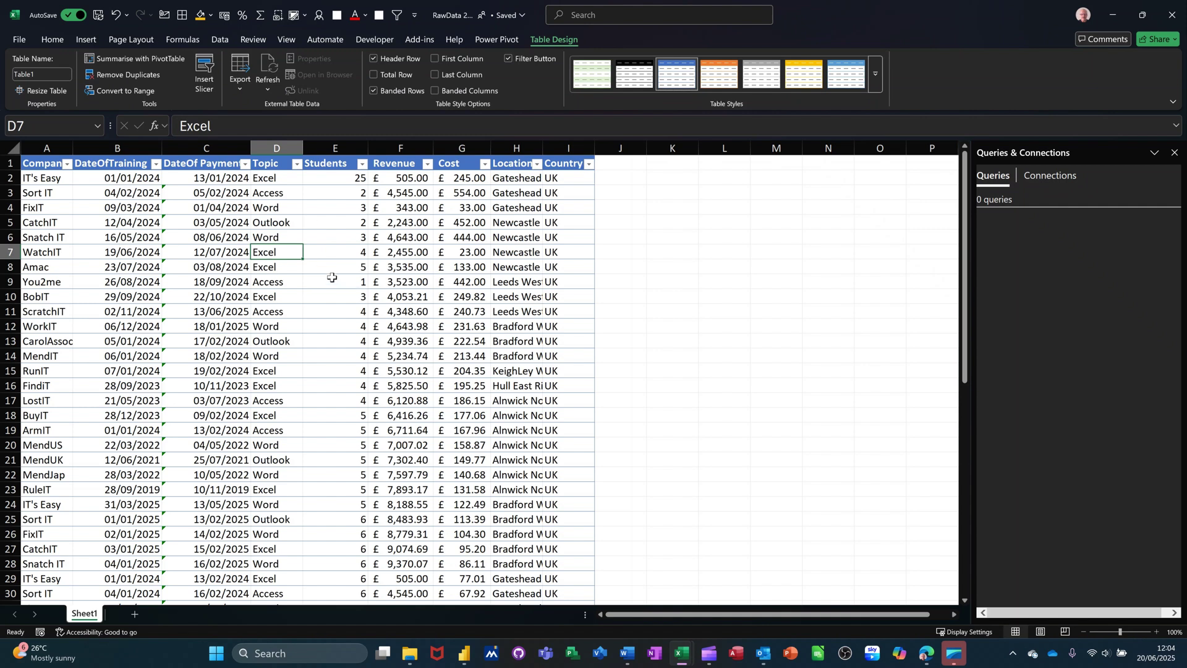
left_click(213, 39)
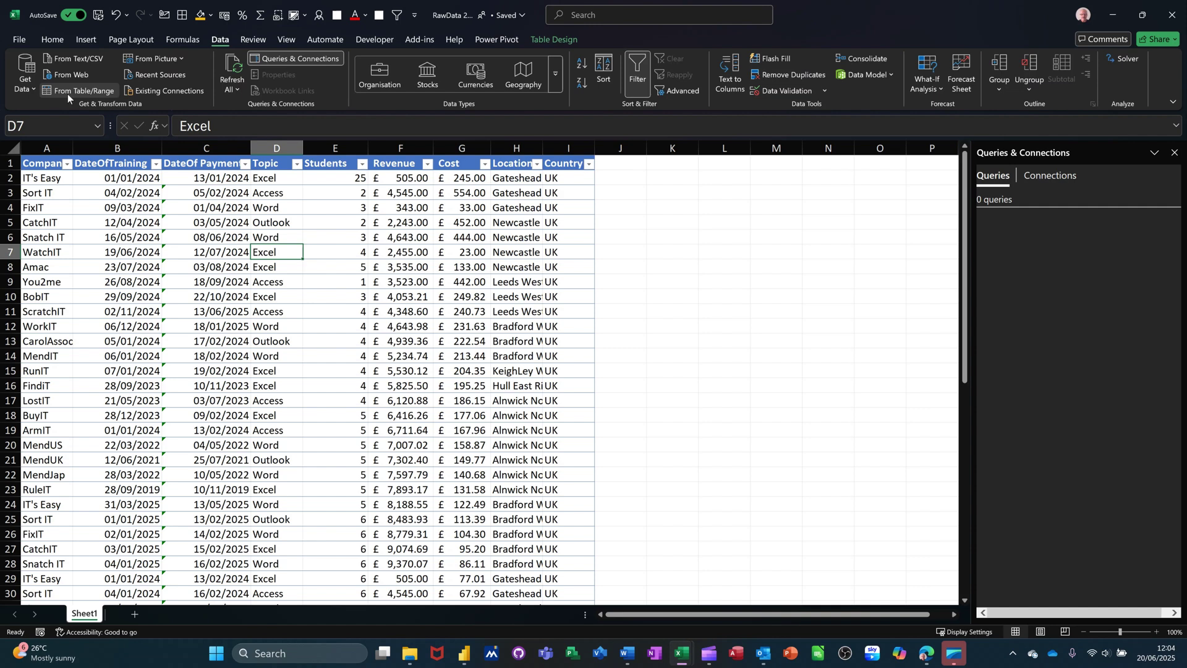
left_click(83, 93)
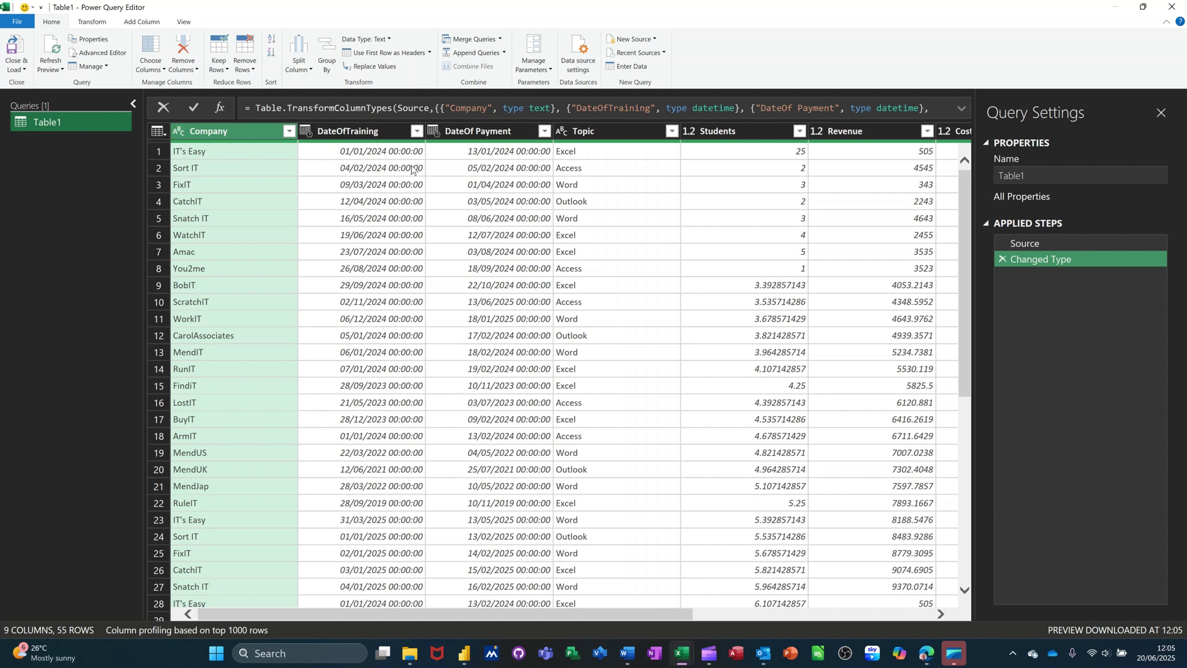
Change the DateOfTraining and DateOf Payment columns to the Date type, replacing the current conversion.
left_click(306, 131)
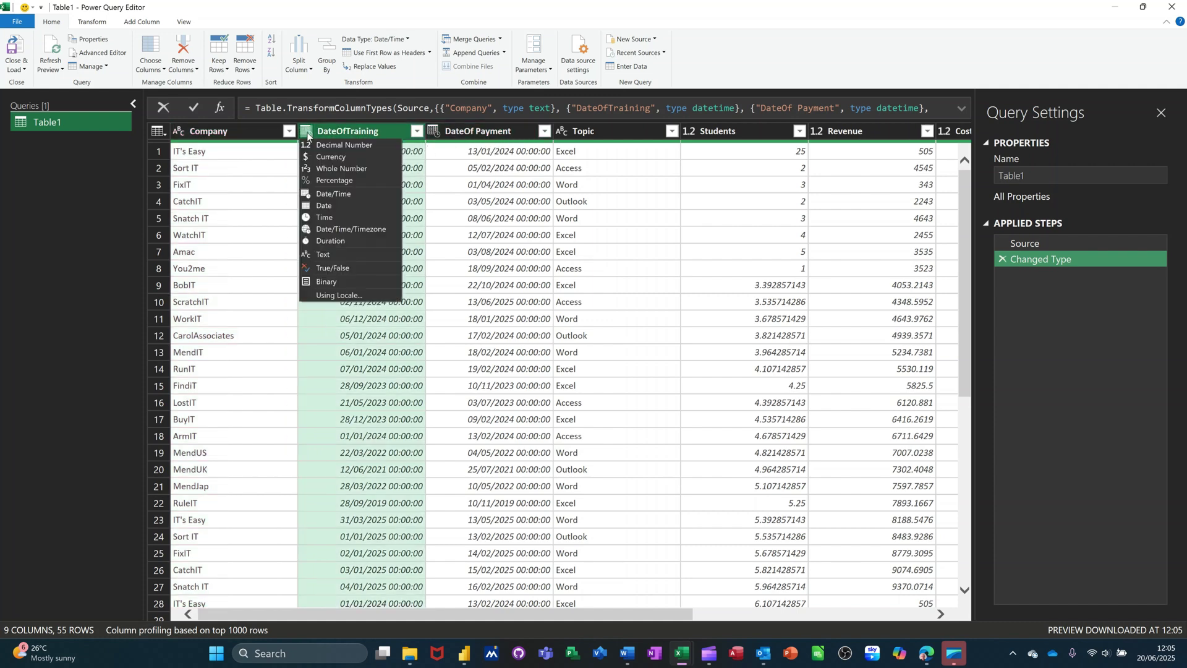
left_click(324, 206)
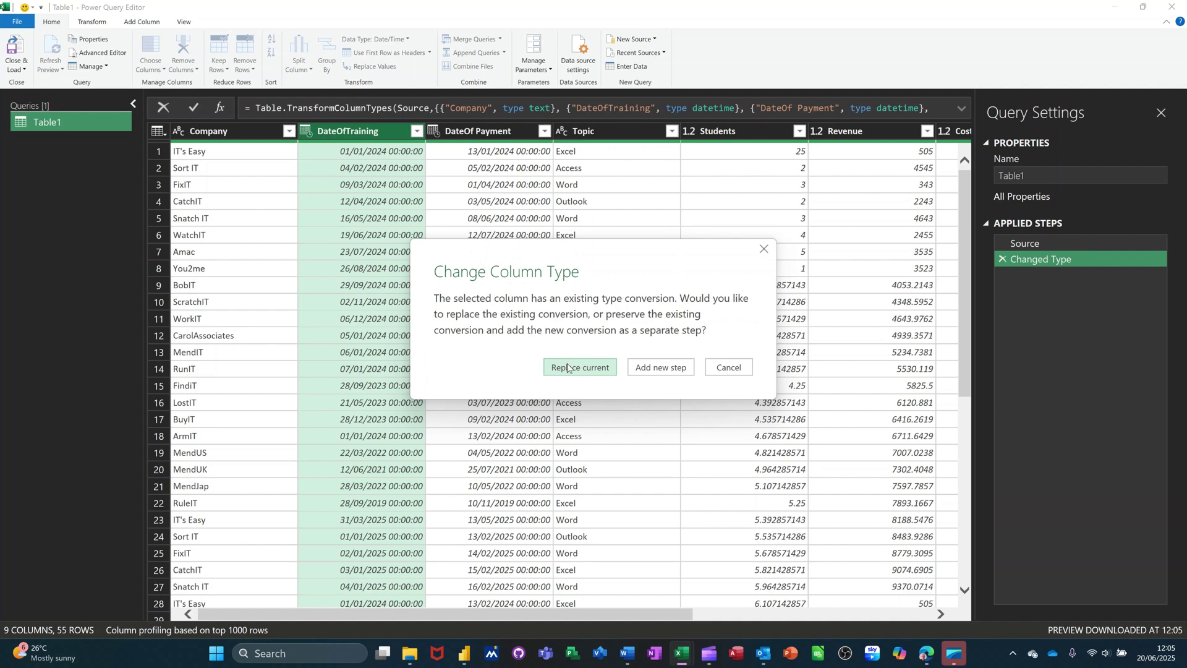
left_click(570, 367)
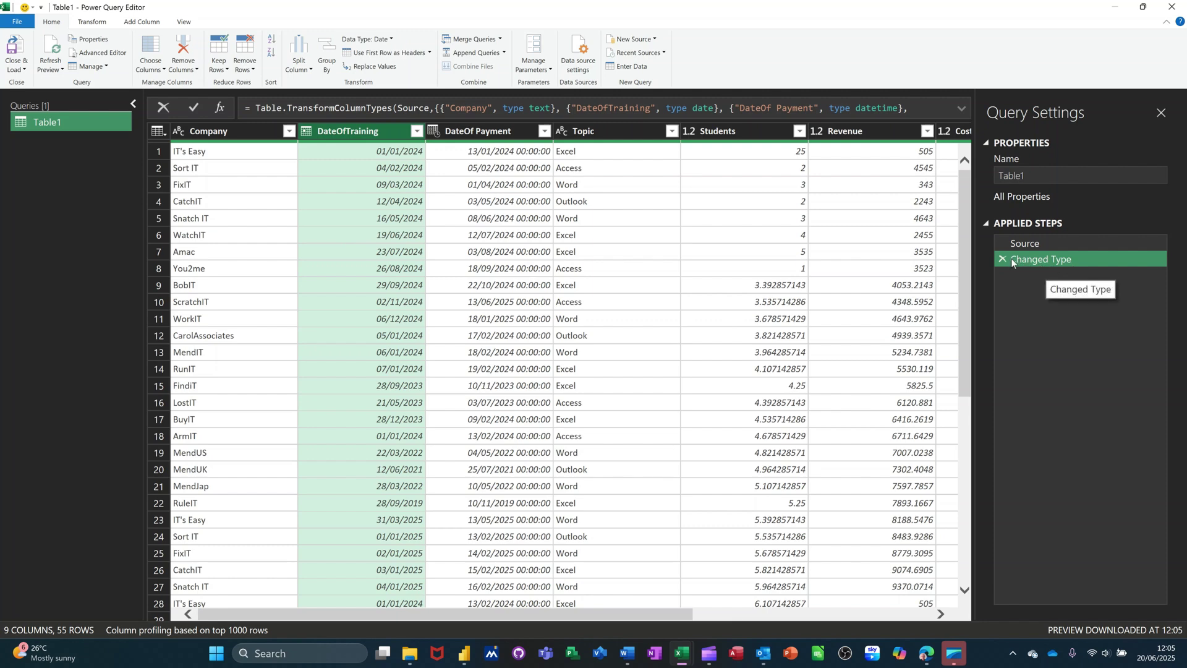
left_click(435, 131)
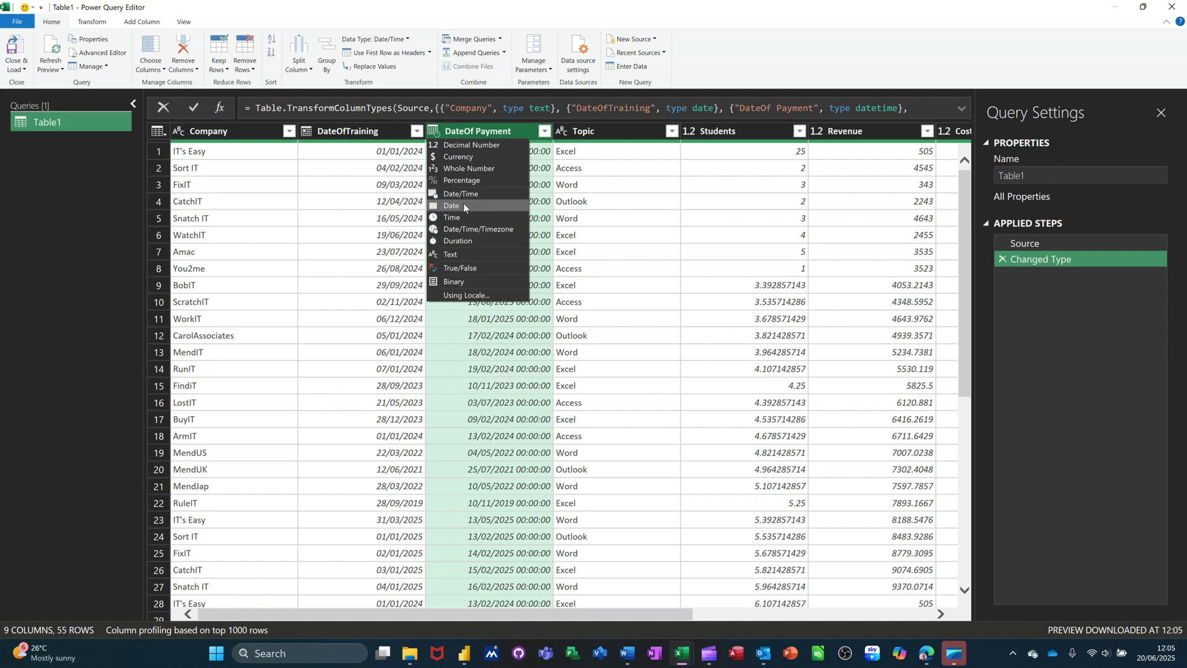
left_click(450, 206)
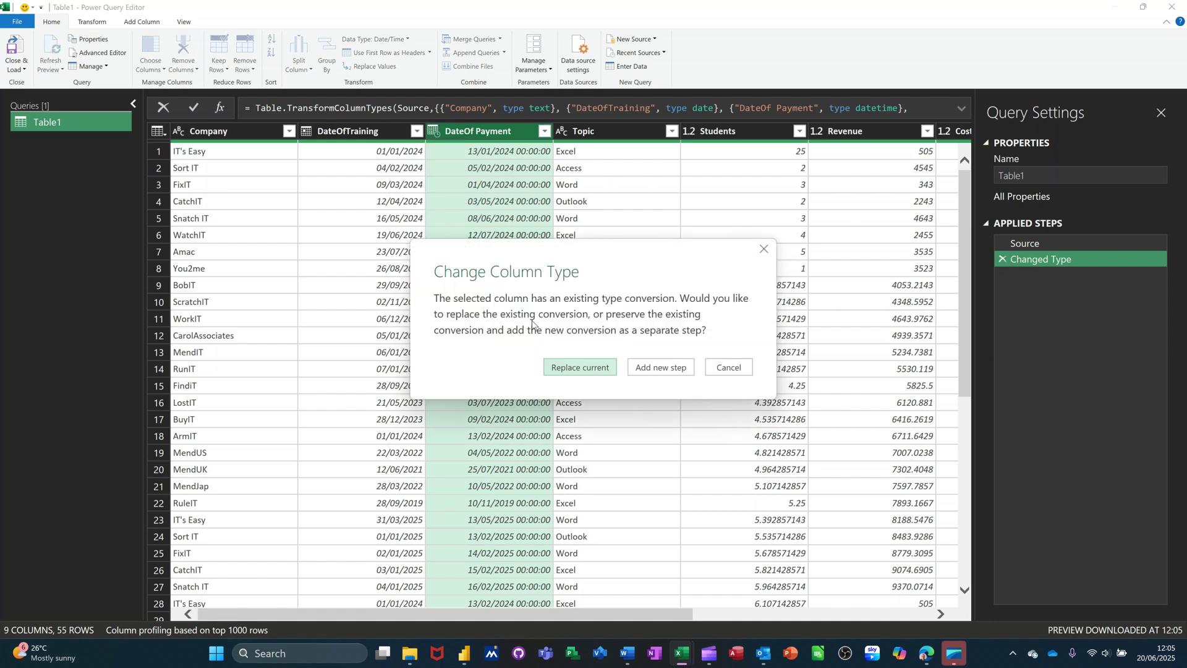
left_click(577, 376)
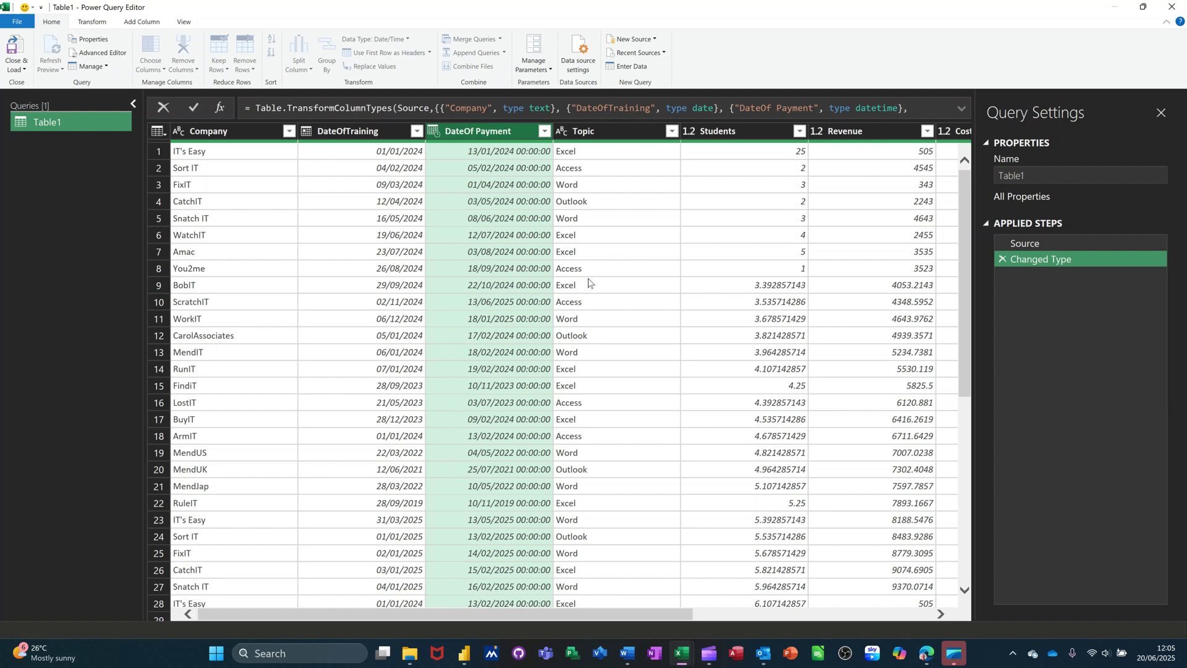
Change the Students column to the Whole Number type, replacing the current conversion.
left_click(687, 132)
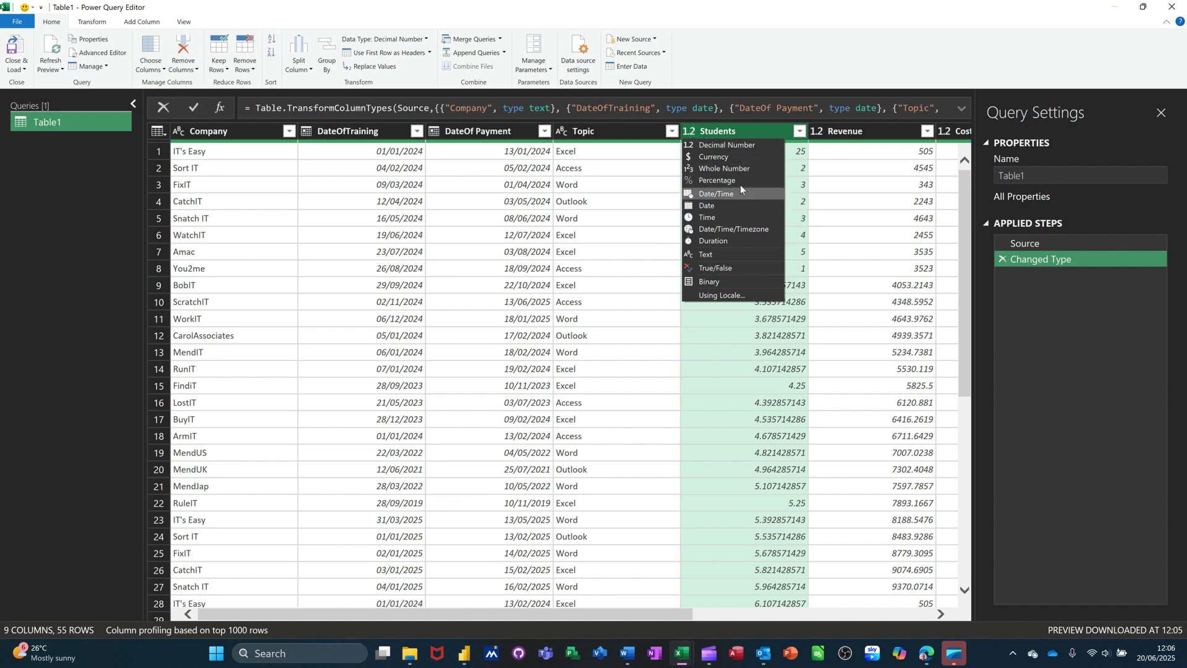
left_click(721, 168)
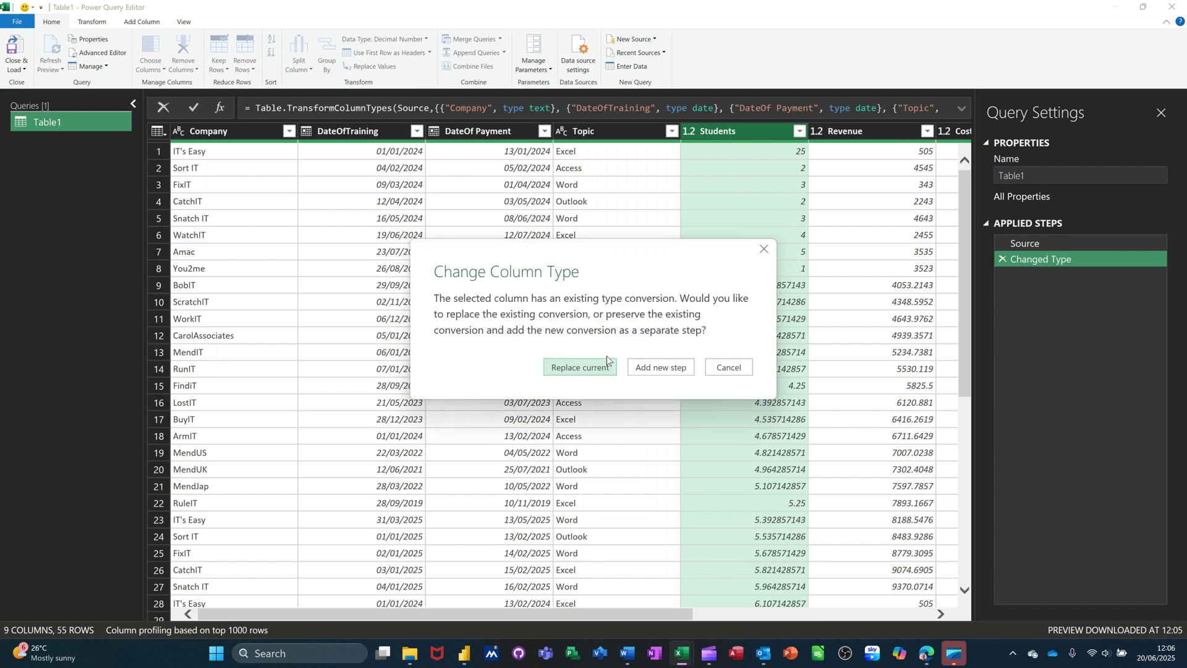
left_click(586, 372)
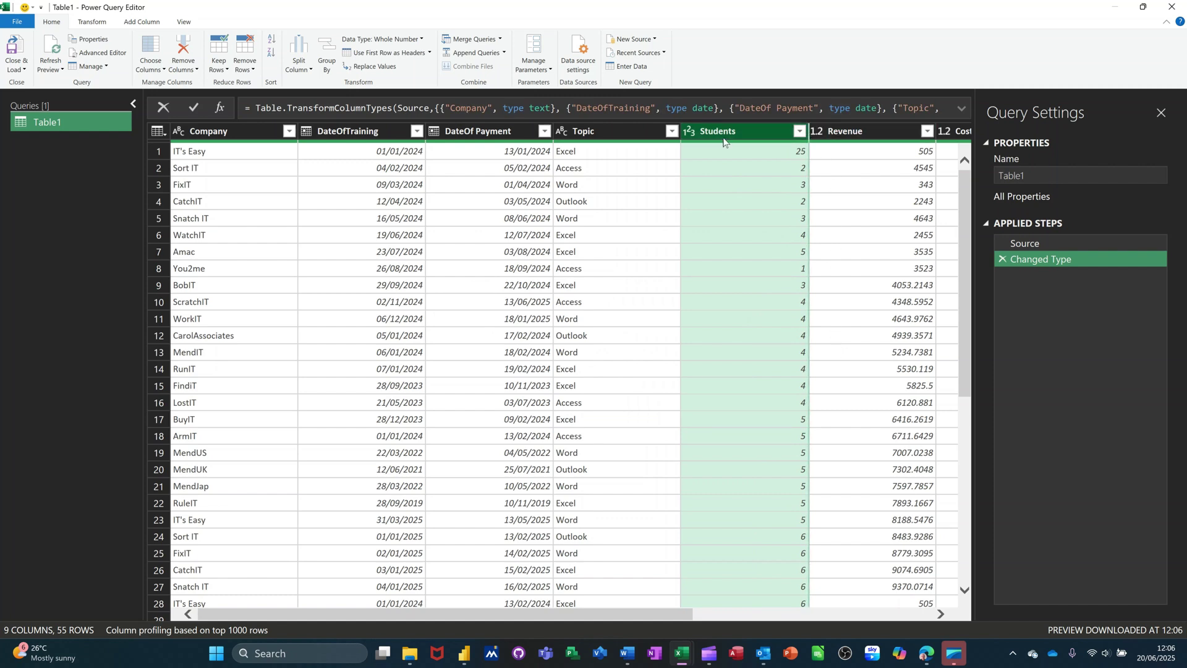
Change the Revenue and Cost columns to the Currency type, replacing the current conversion for each.
left_click(816, 132)
left_click(825, 159)
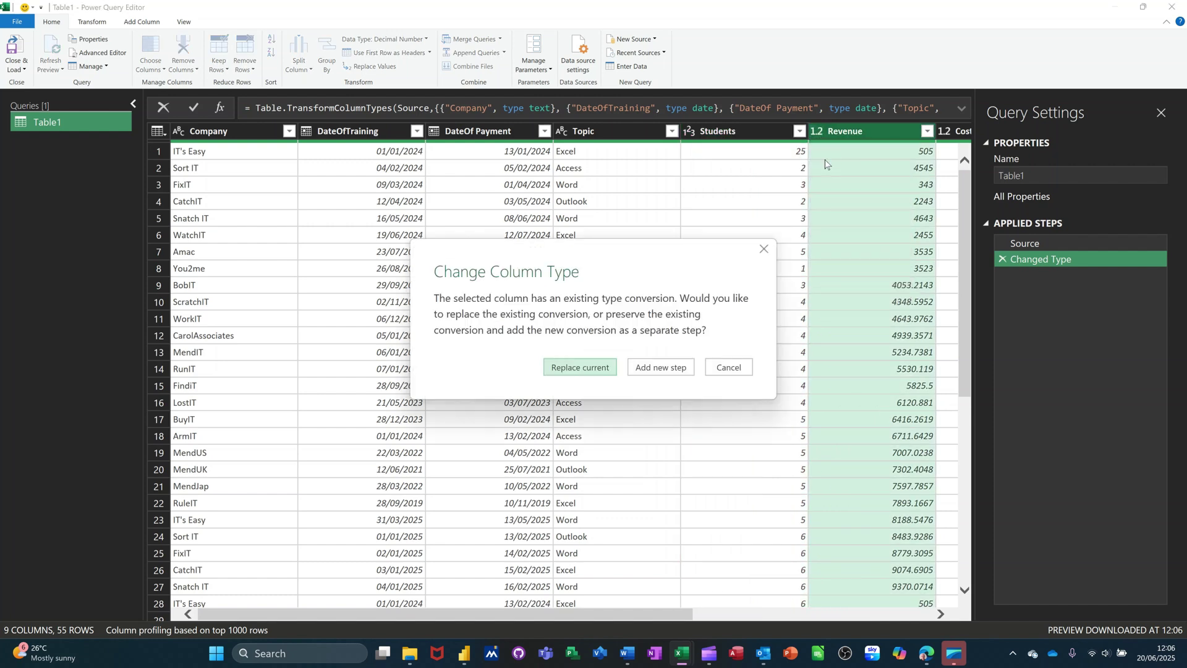
left_click(576, 367)
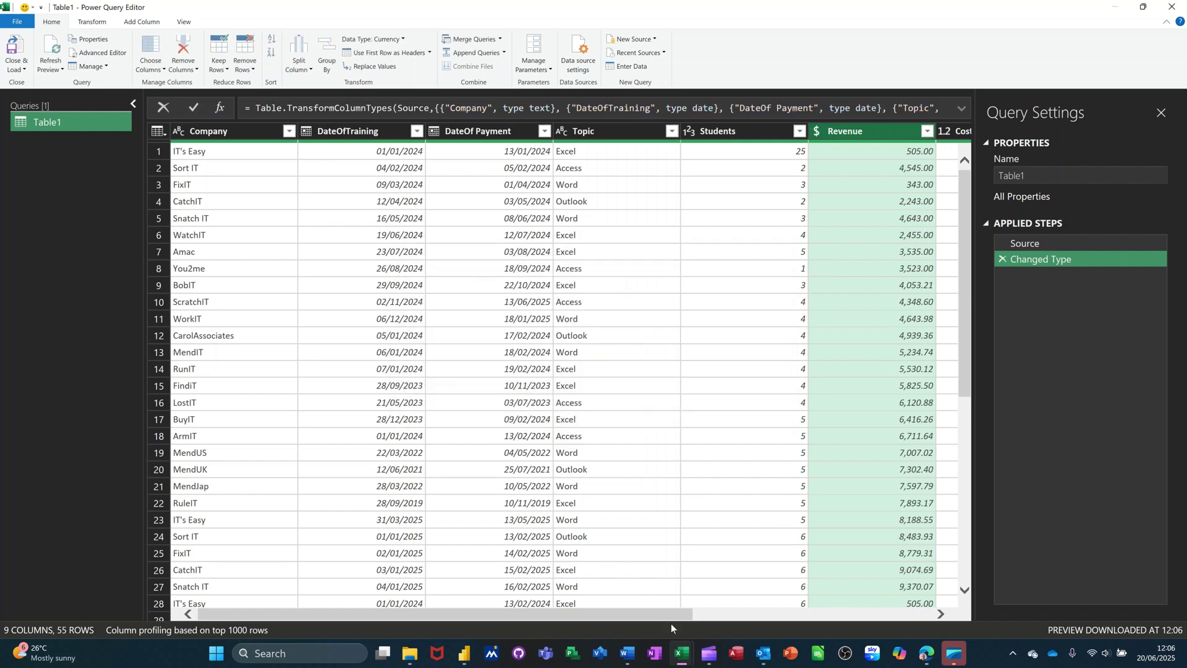
left_click_drag(672, 618, 796, 612)
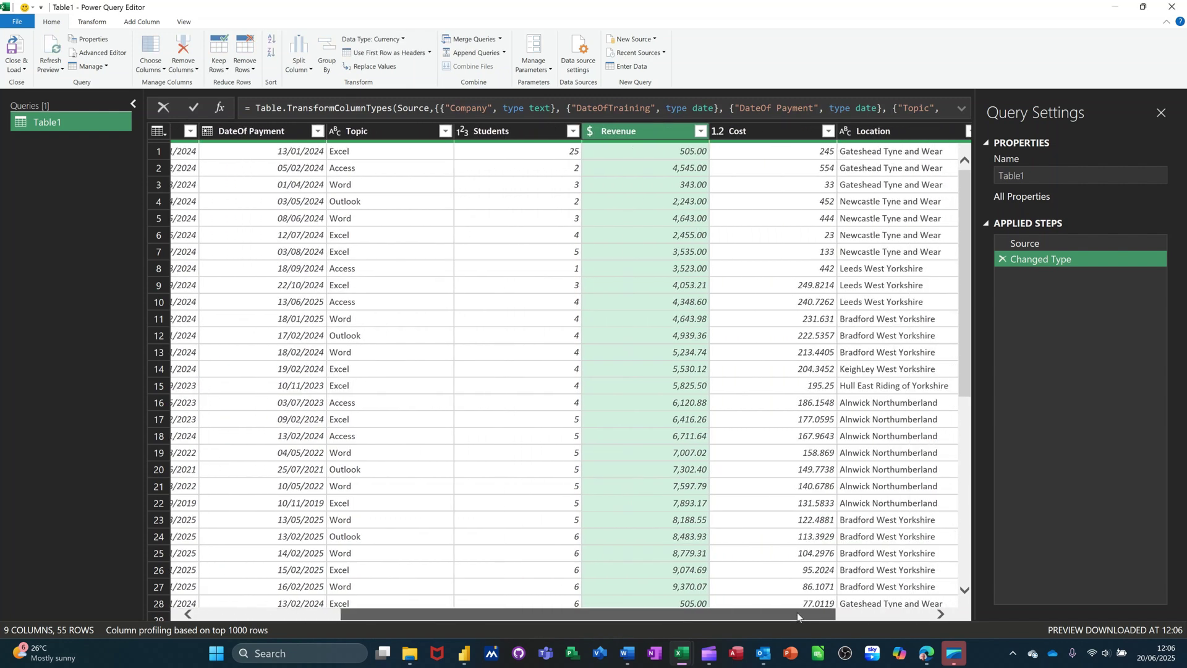
left_click(718, 134)
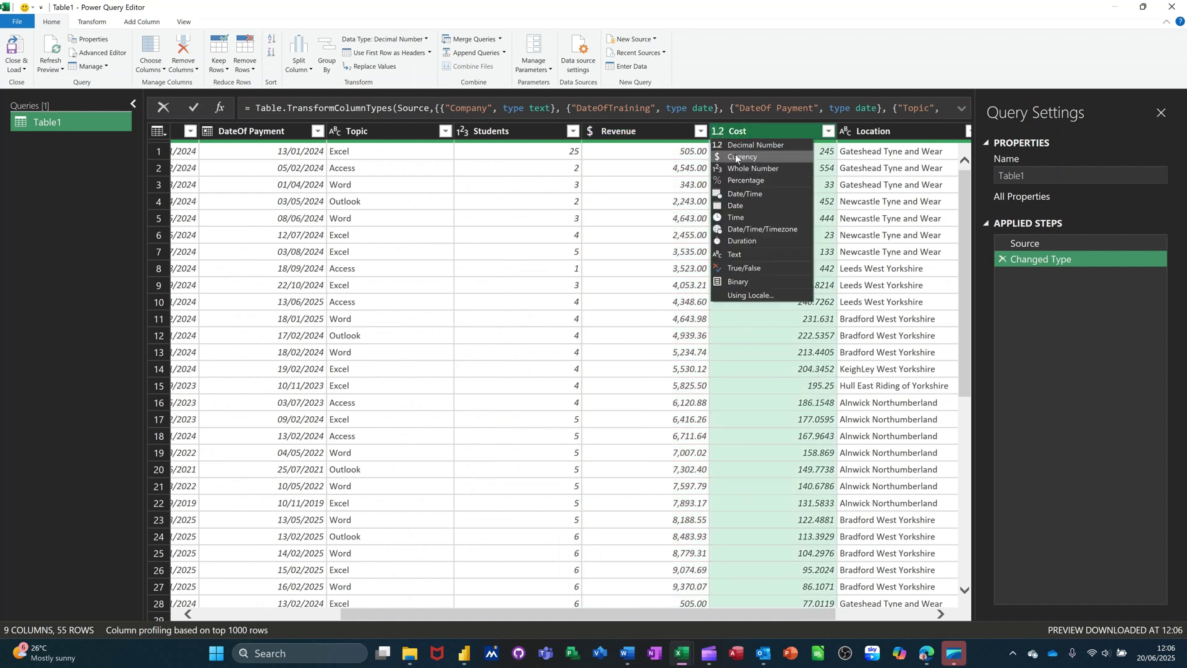
left_click(737, 159)
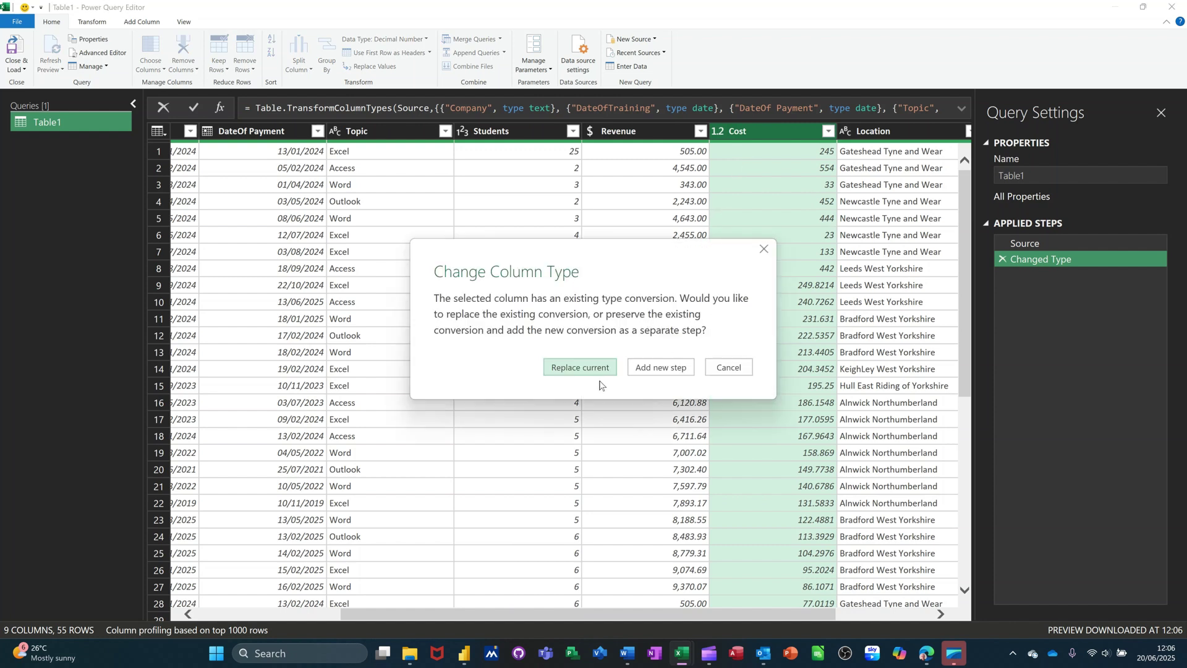
left_click(581, 369)
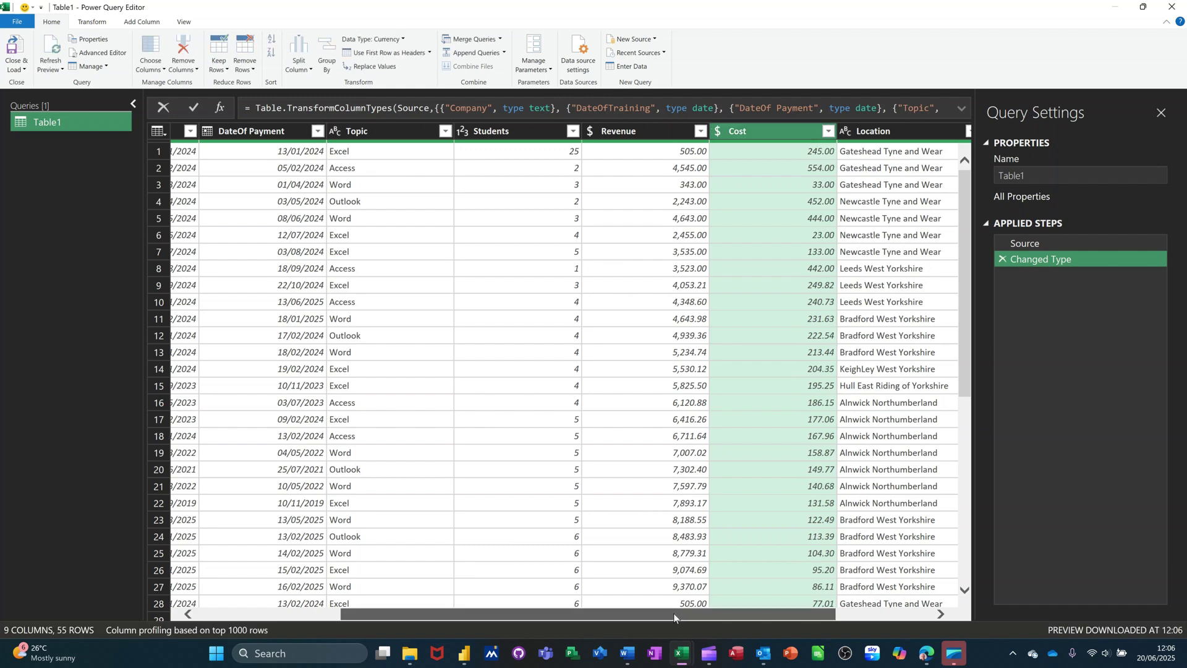
Split the Location column by the space delimiter at its left-most occurrence only.
left_click_drag(674, 613, 813, 630)
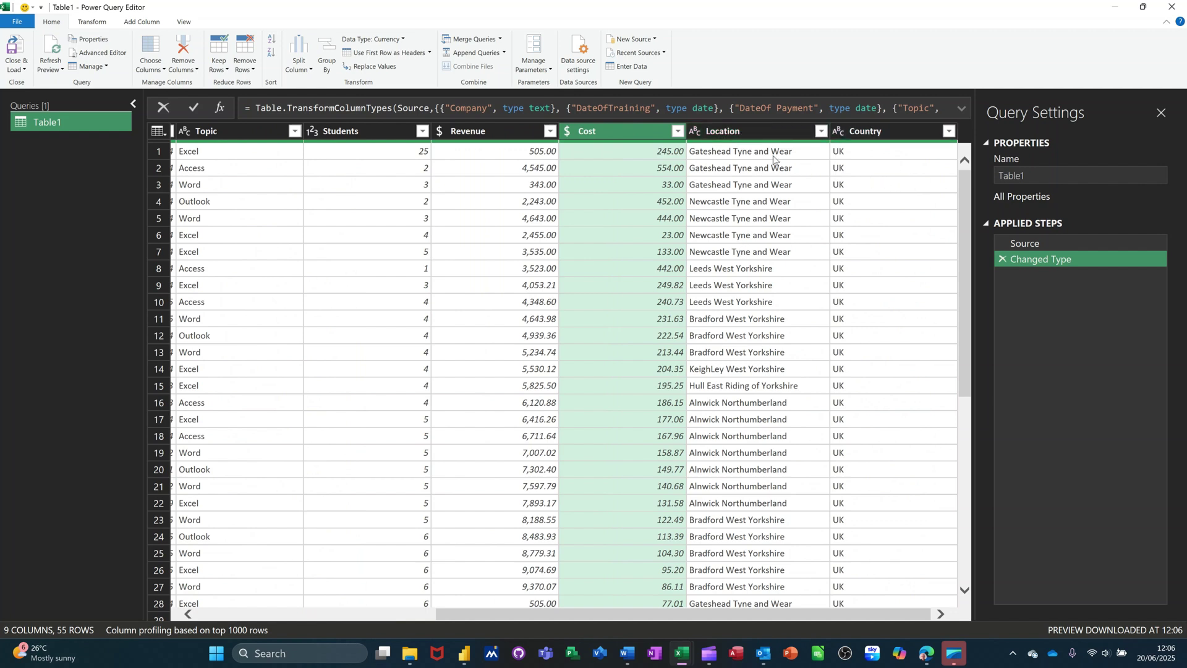
left_click(744, 131)
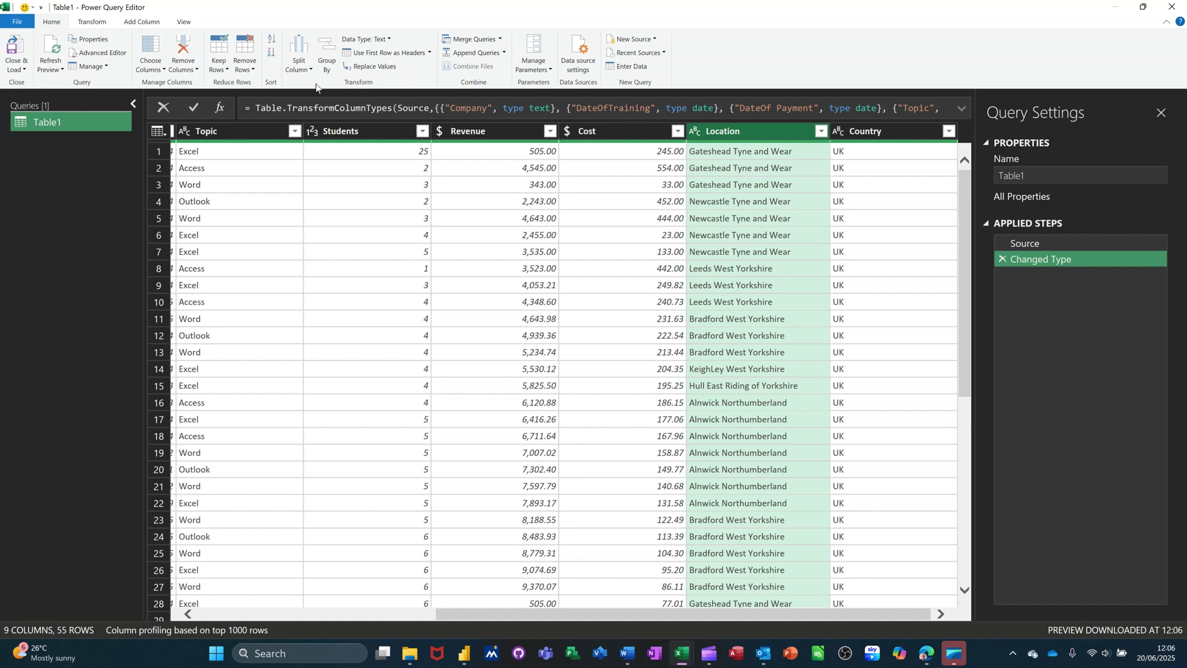
left_click(301, 56)
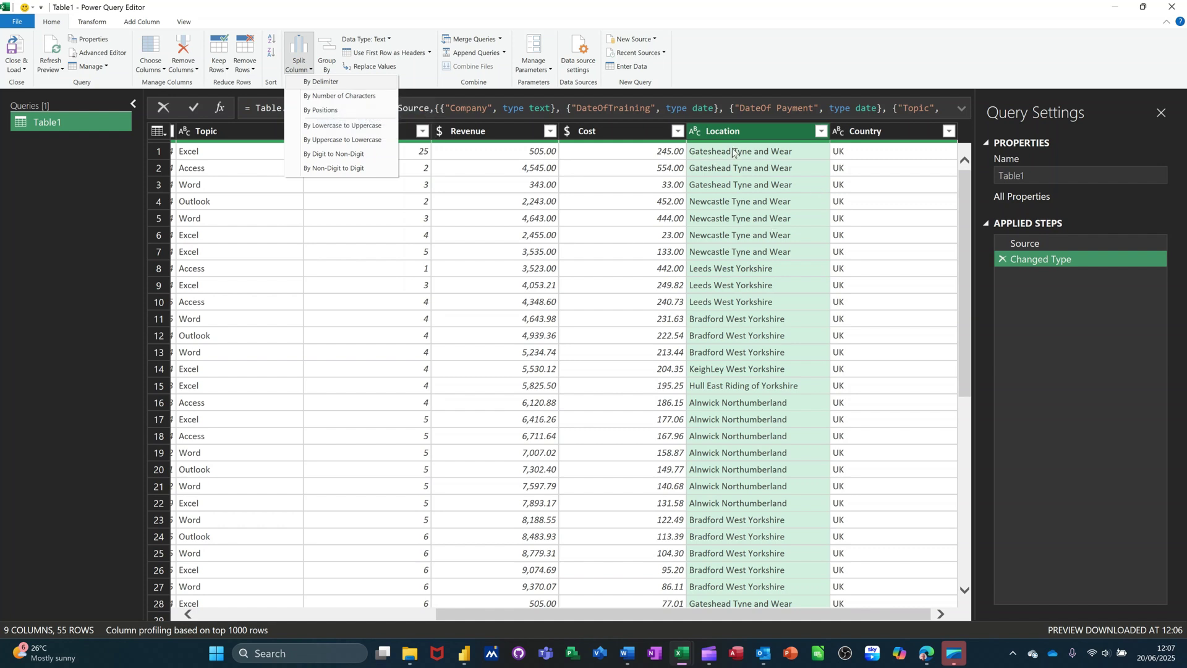
left_click(334, 85)
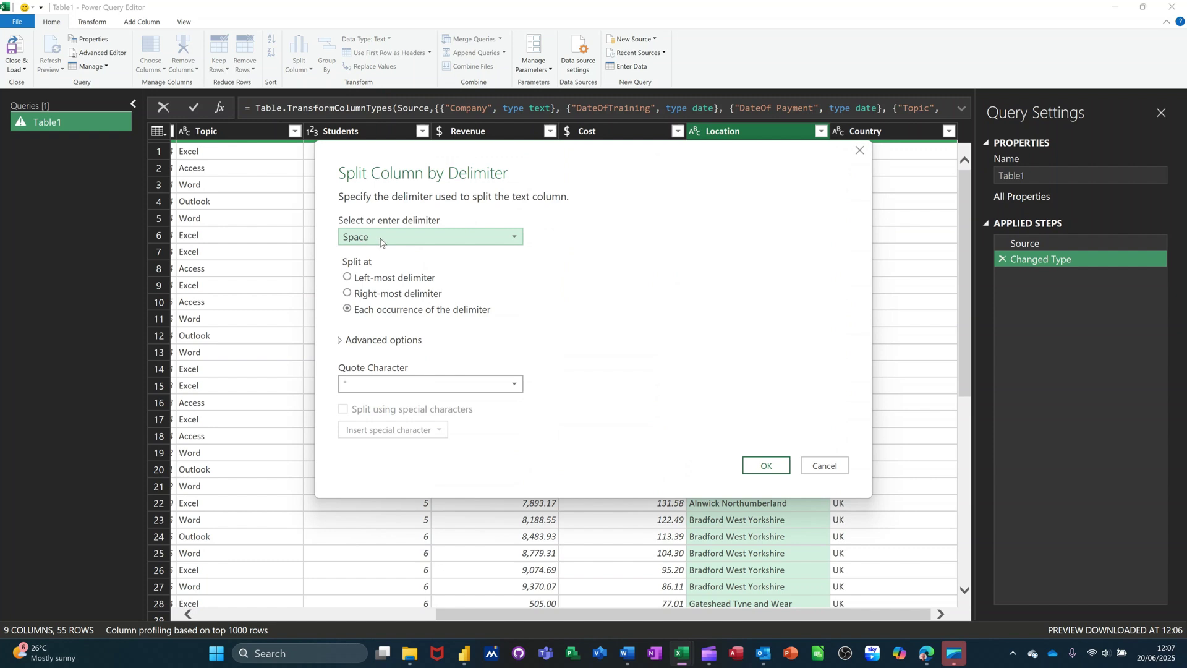
left_click(353, 277)
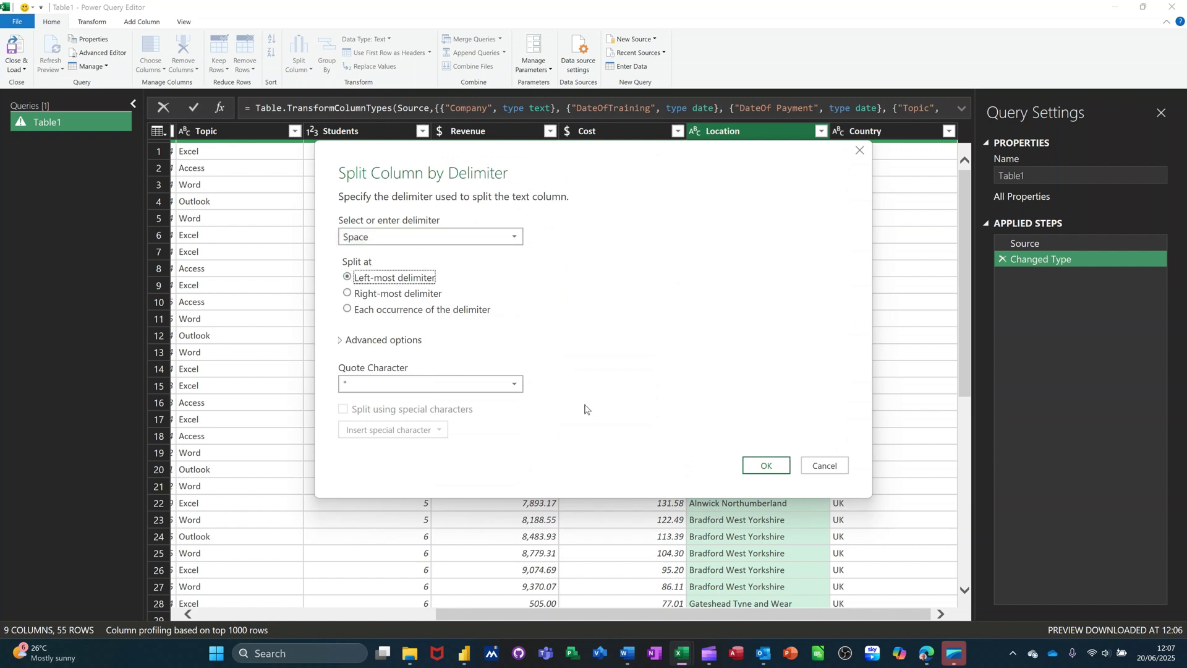
left_click(762, 467)
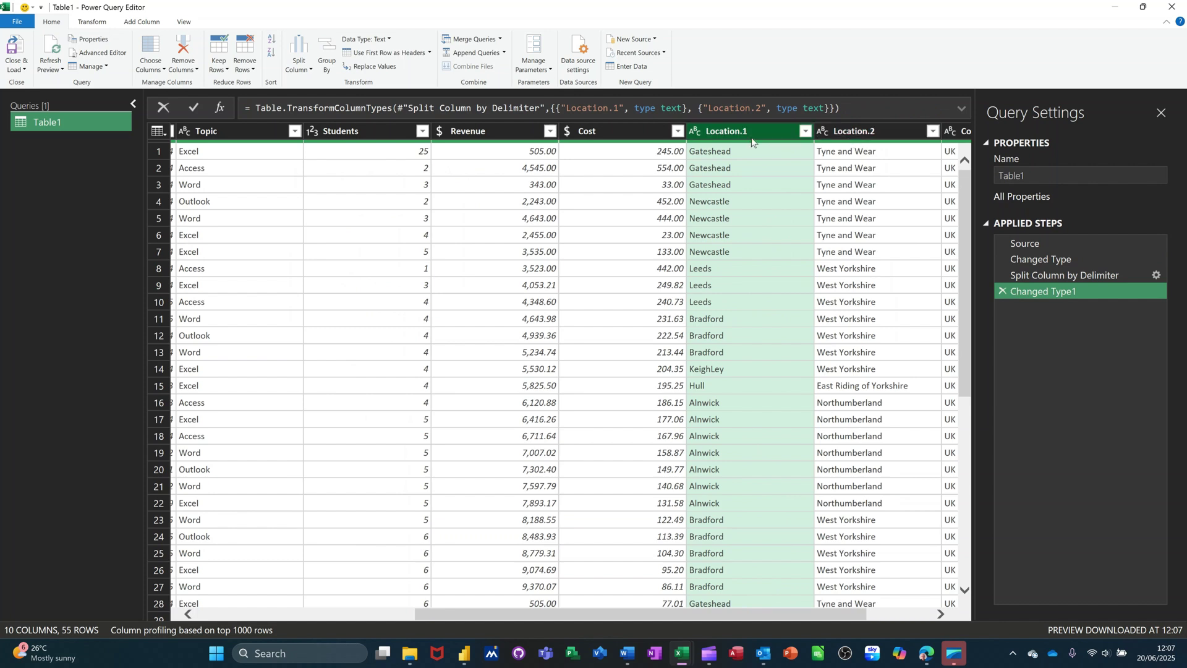
Rename the Location.1 column as City and the Location.2 column as County.
double_click(720, 133)
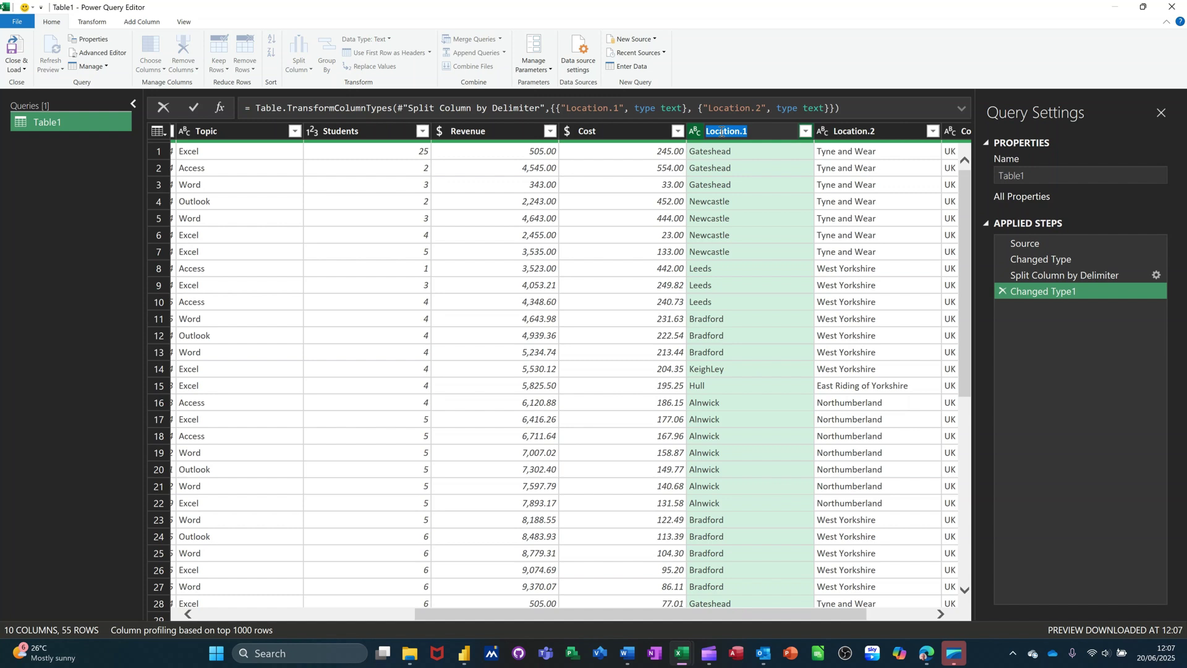
type("City")
key("Return")
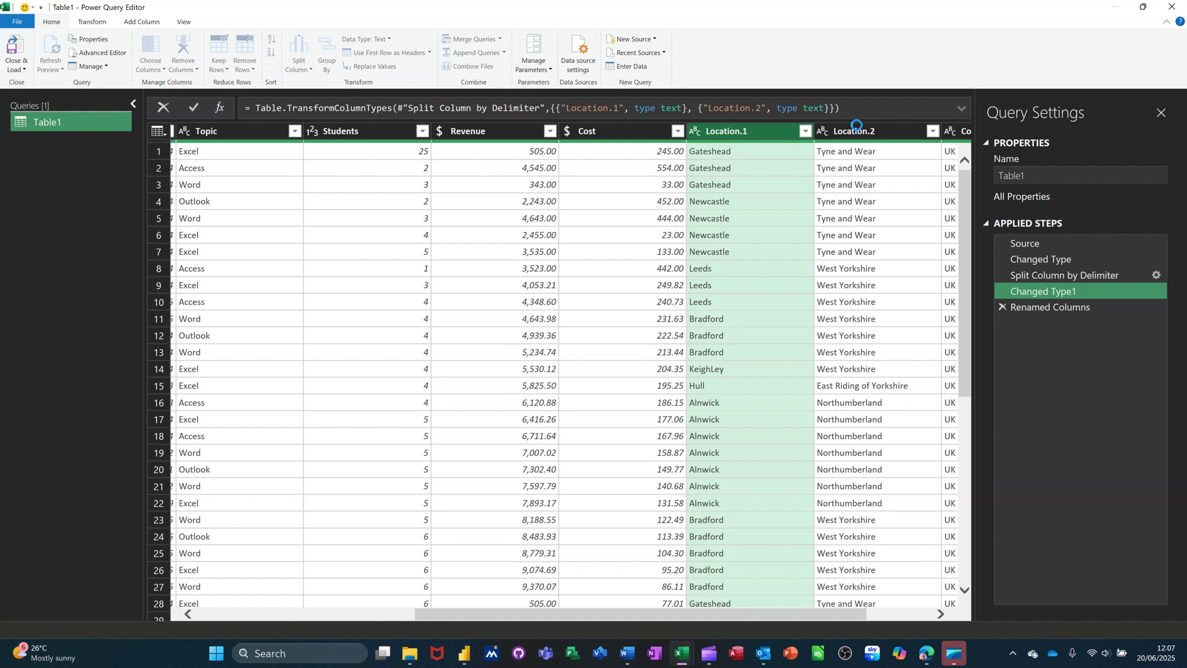
double_click(855, 131)
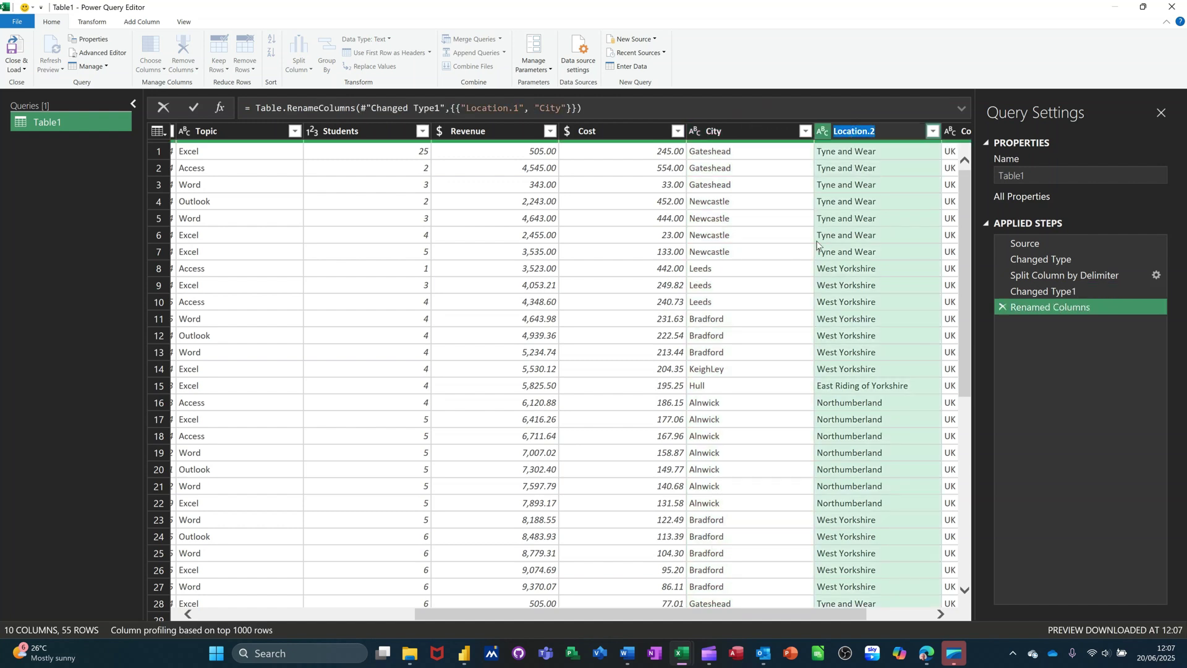
type("County")
key("Return")
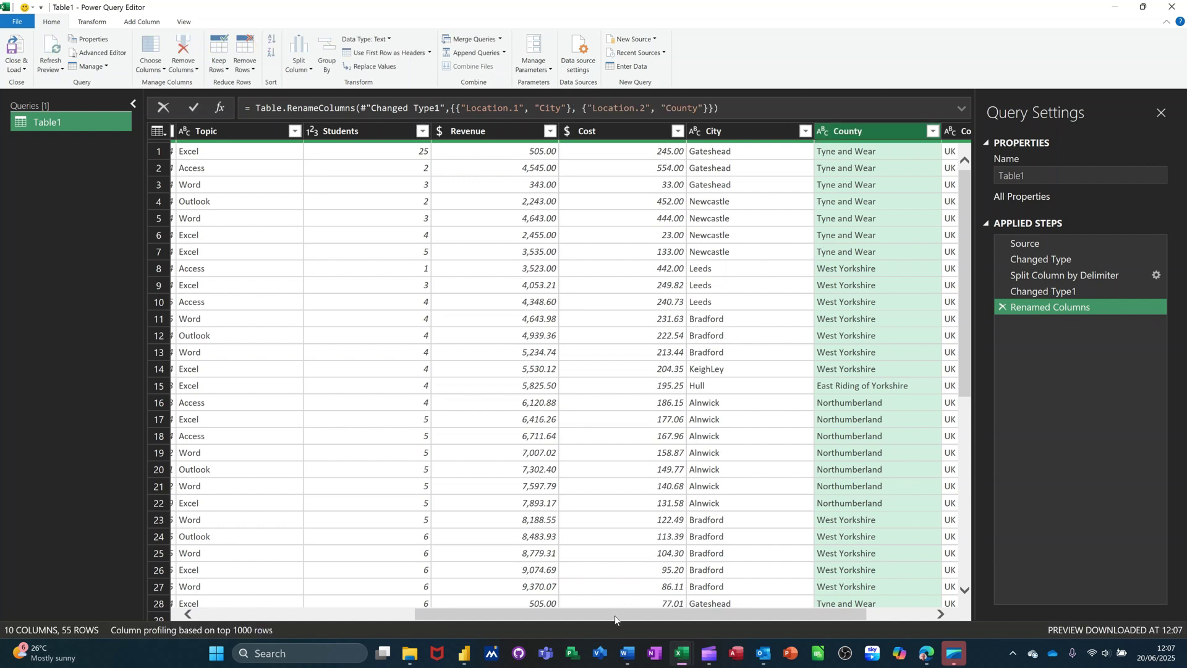
Add a column from examples based on all columns, using "Gateshead, UK" as the sample value for the first row.
left_click_drag(614, 615, 766, 627)
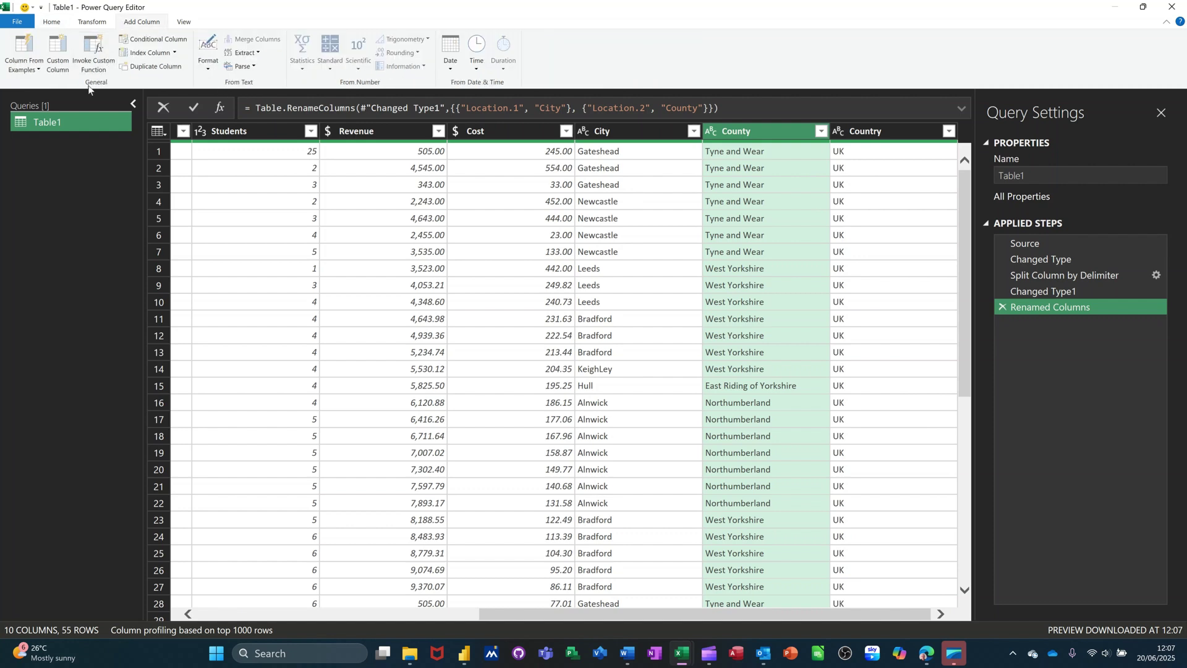
left_click(28, 71)
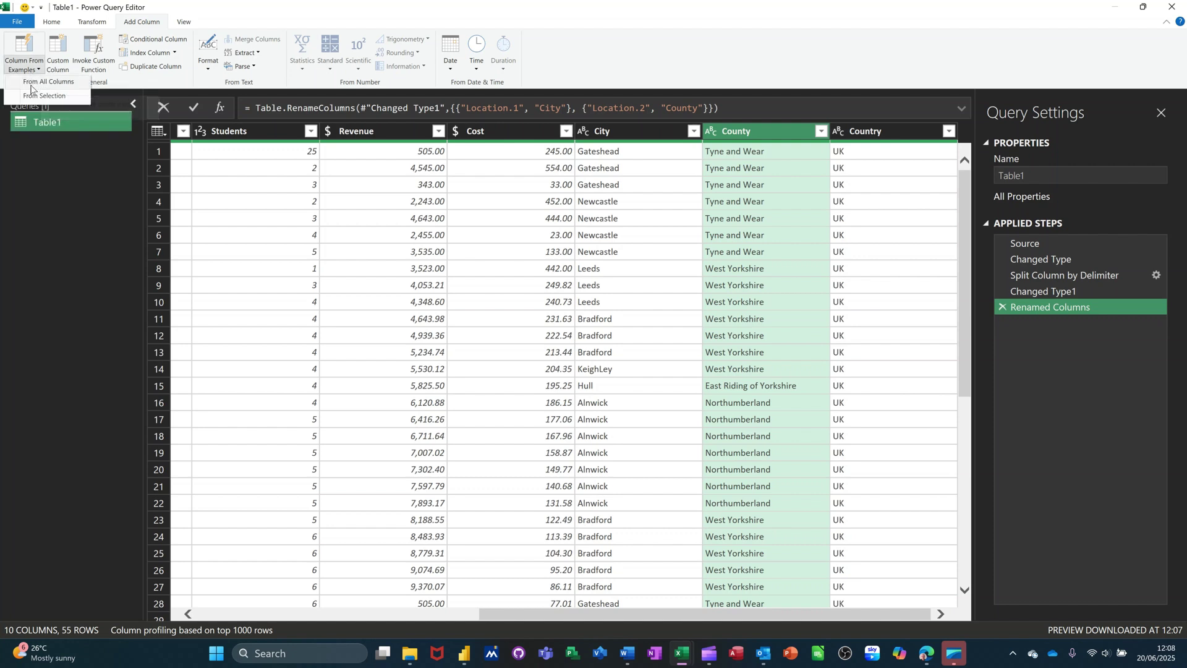
left_click(39, 82)
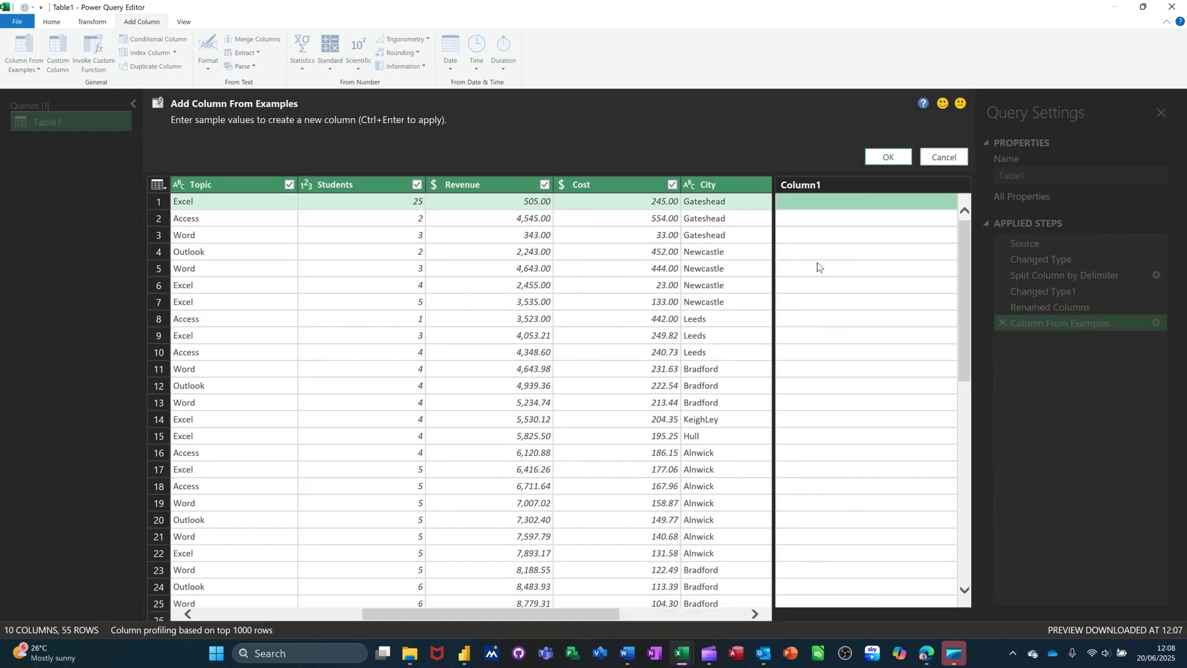
left_click(805, 203)
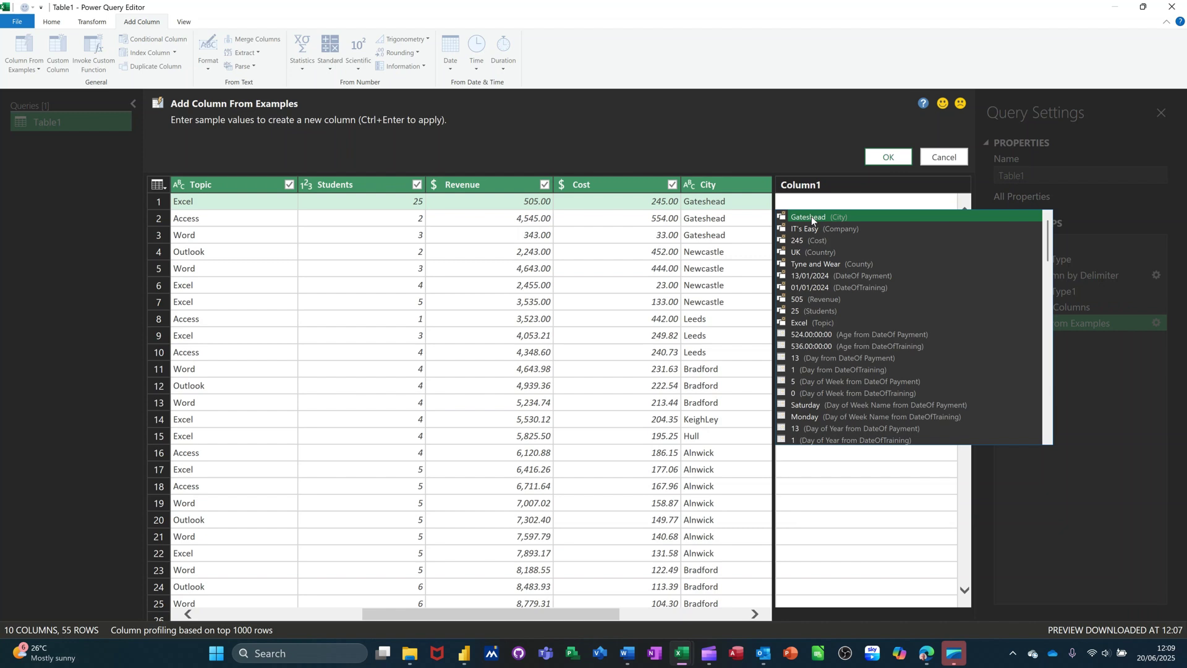
left_click(811, 216)
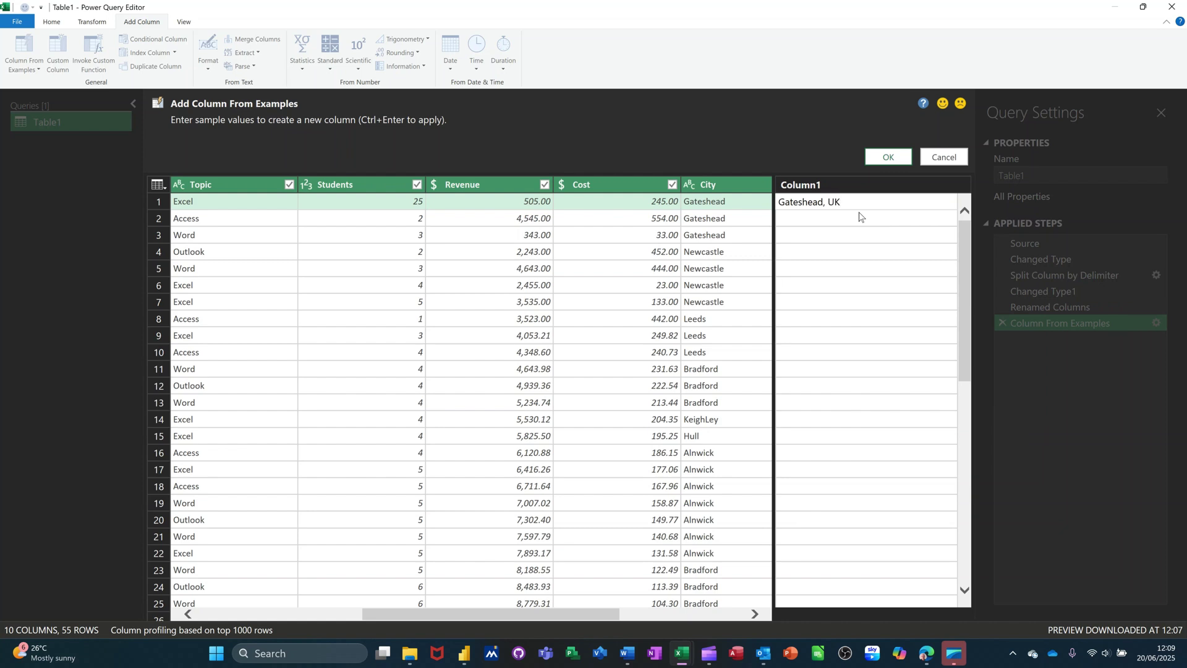
left_click(888, 158)
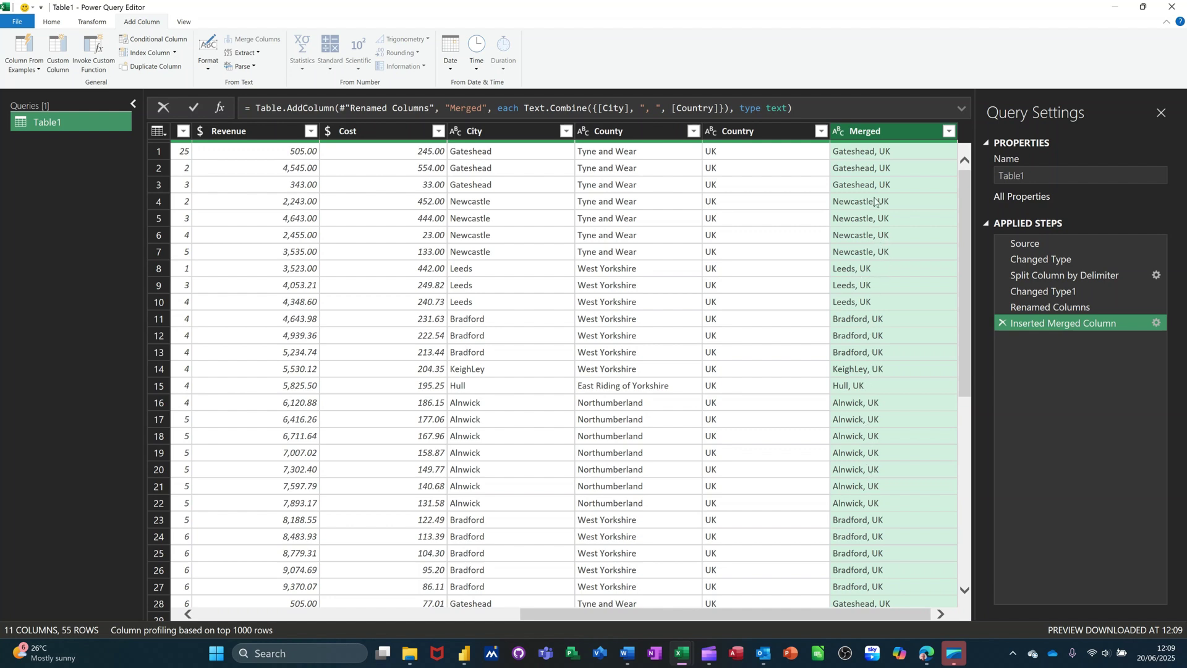
Rename the new merged column as City and Country.
double_click(863, 131)
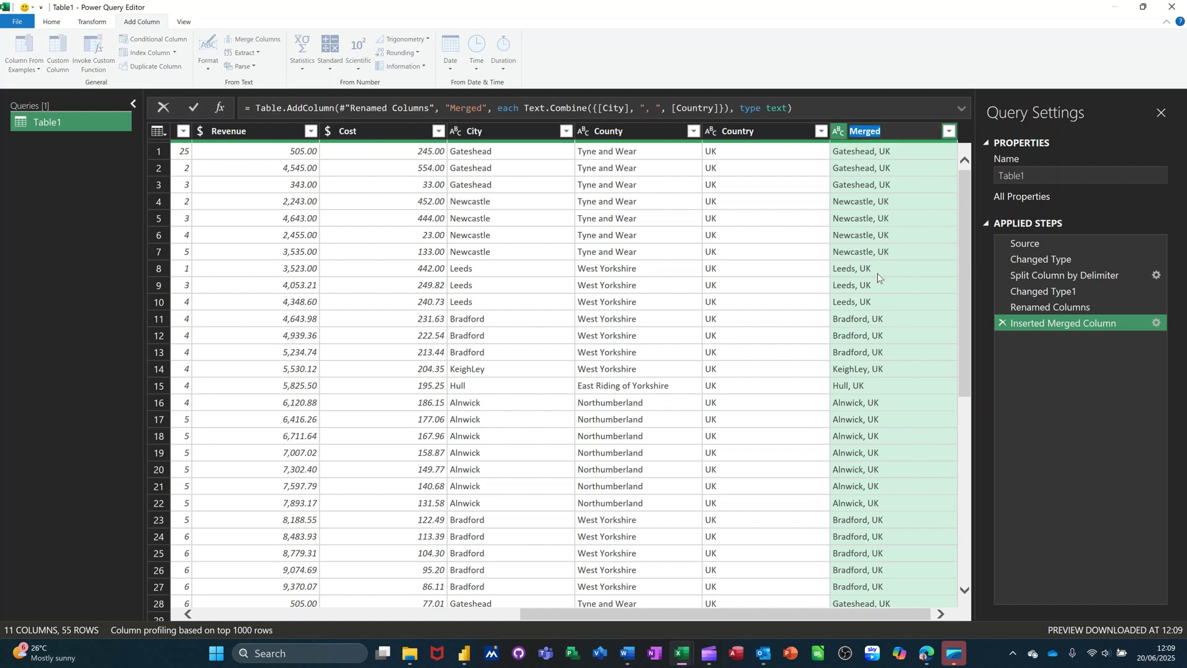
type("City and Country")
key("Return")
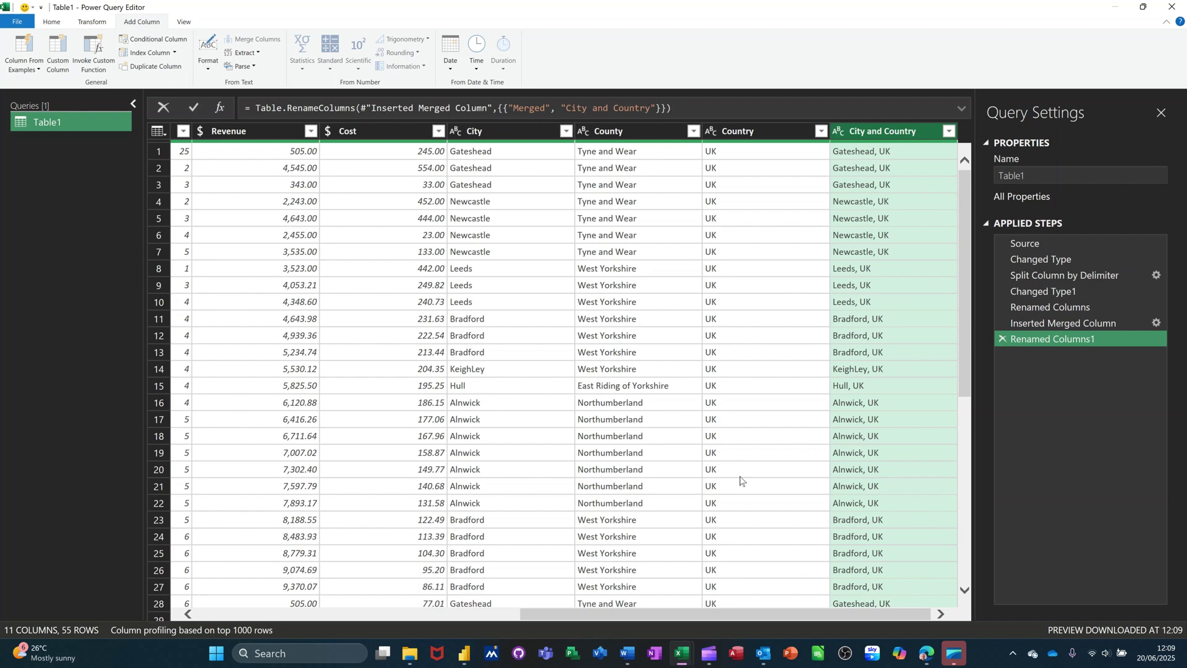
Add a column that subtracts Cost from Revenue.
left_click_drag(743, 617, 417, 613)
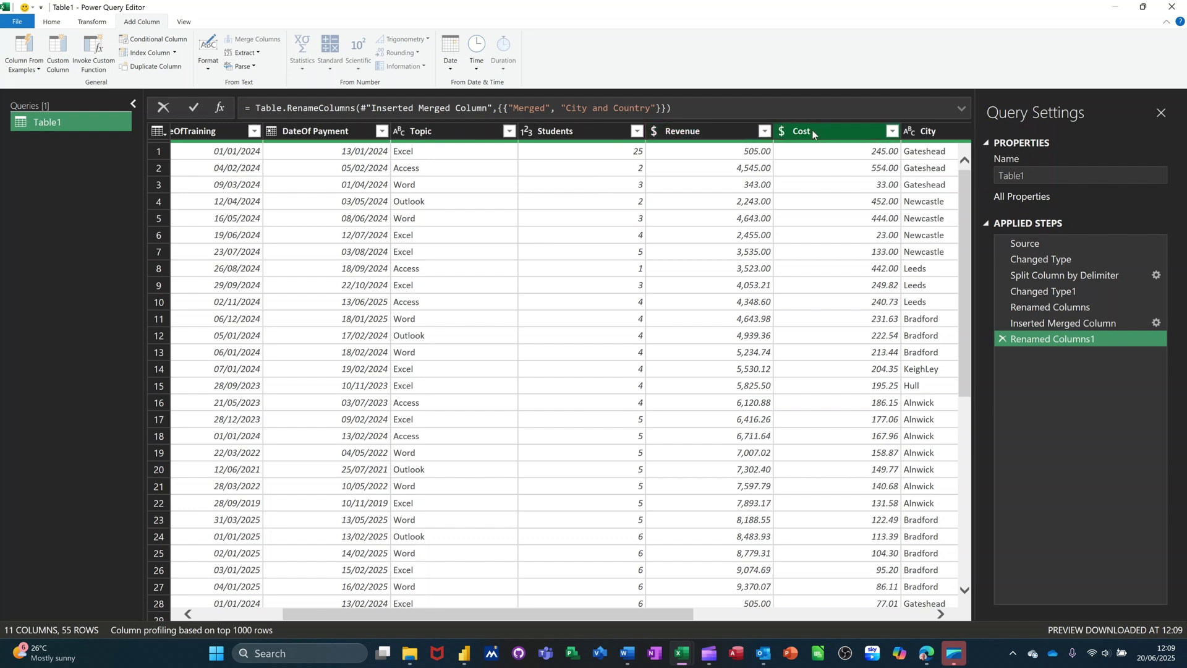
left_click(697, 135)
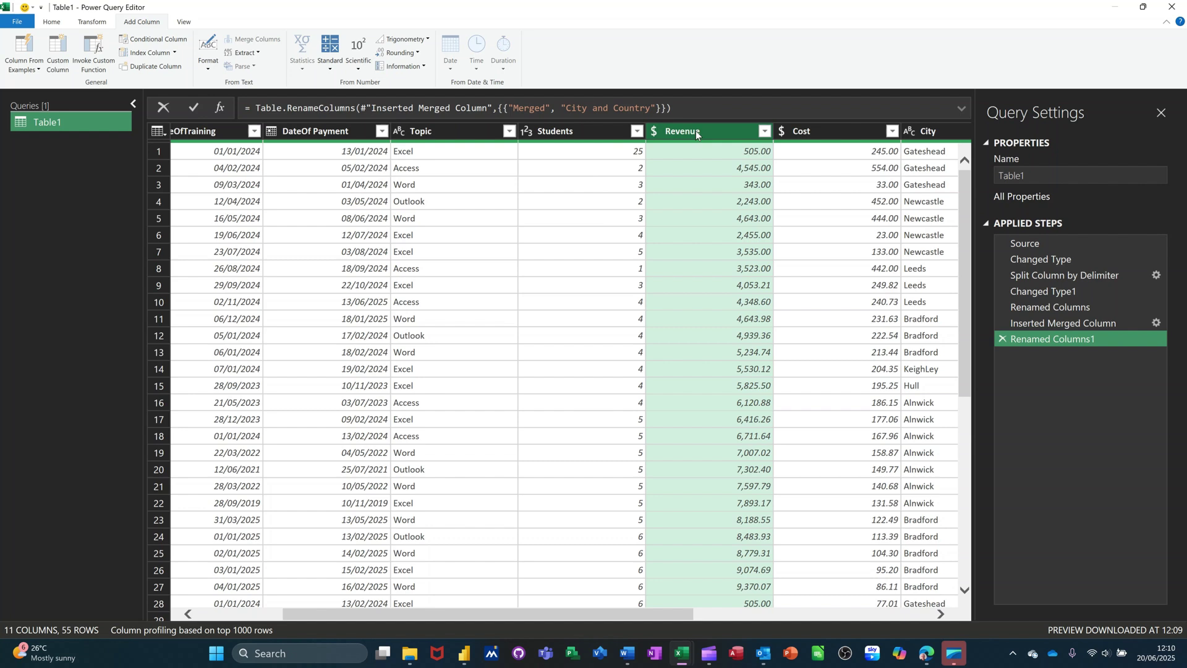
left_click(821, 135, "ctrl")
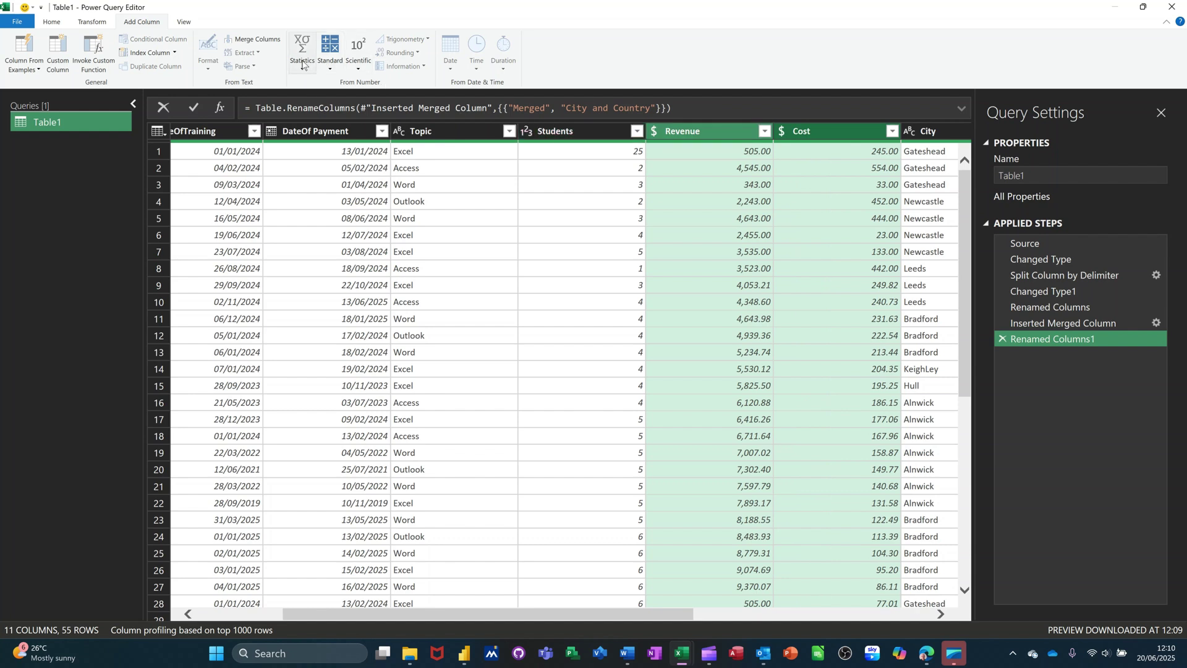
left_click(331, 72)
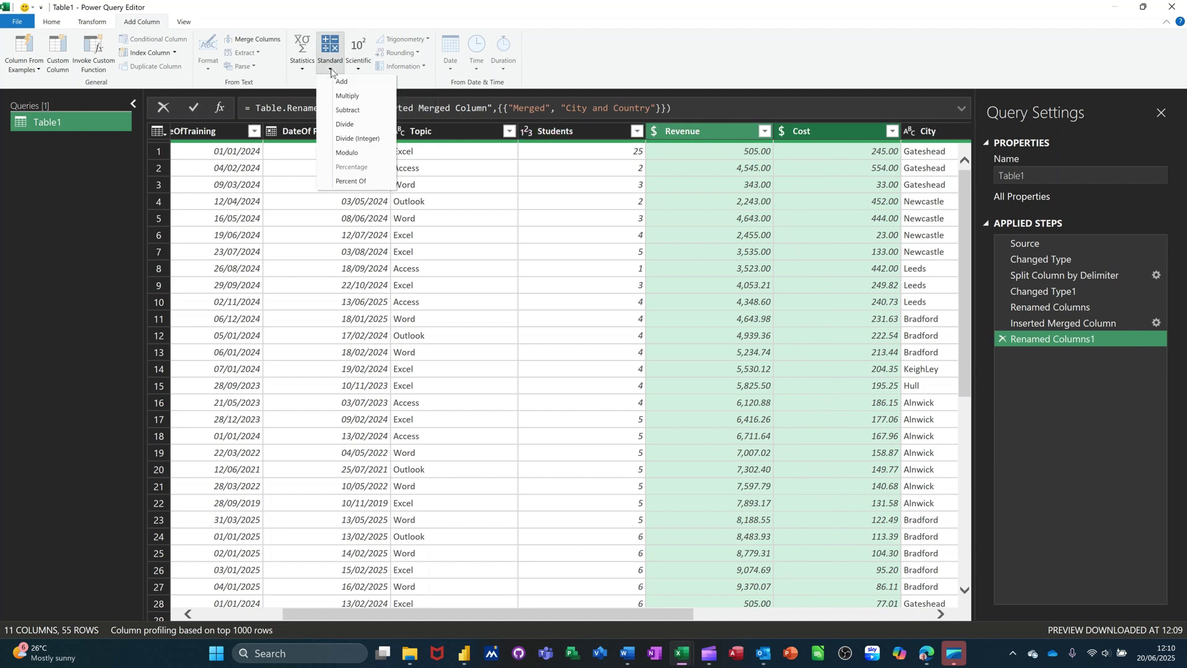
left_click(354, 112)
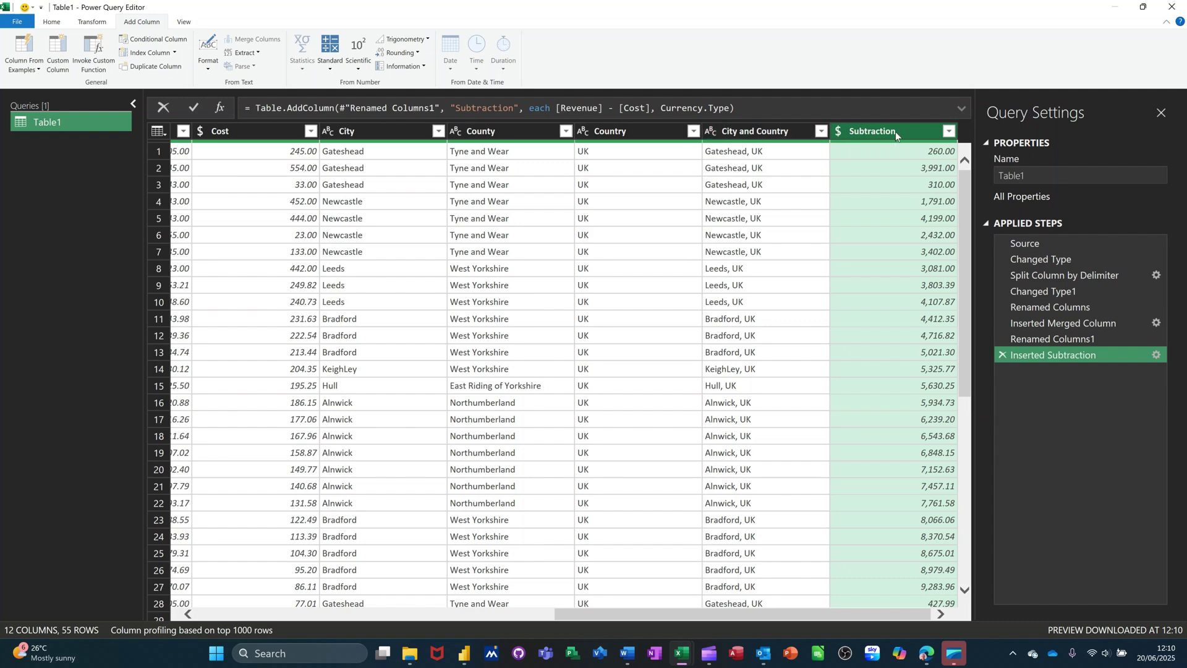
Move the subtraction column directly after the Cost column and rename it as Profit.
left_click_drag(896, 135, 349, 147)
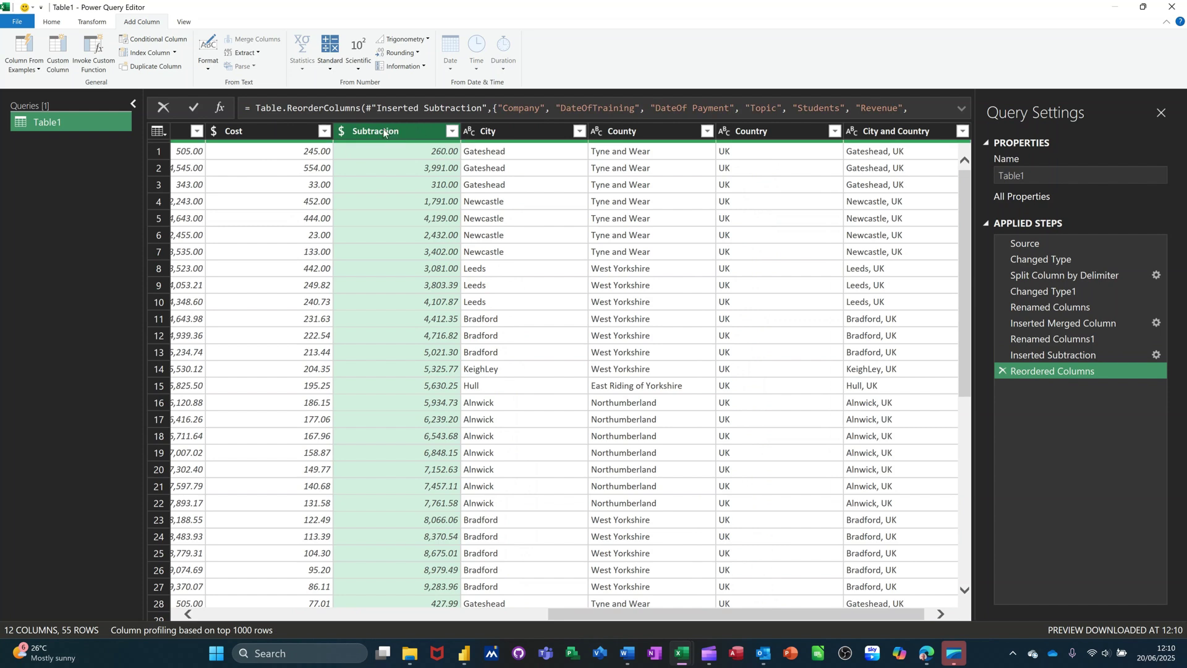
double_click(382, 131)
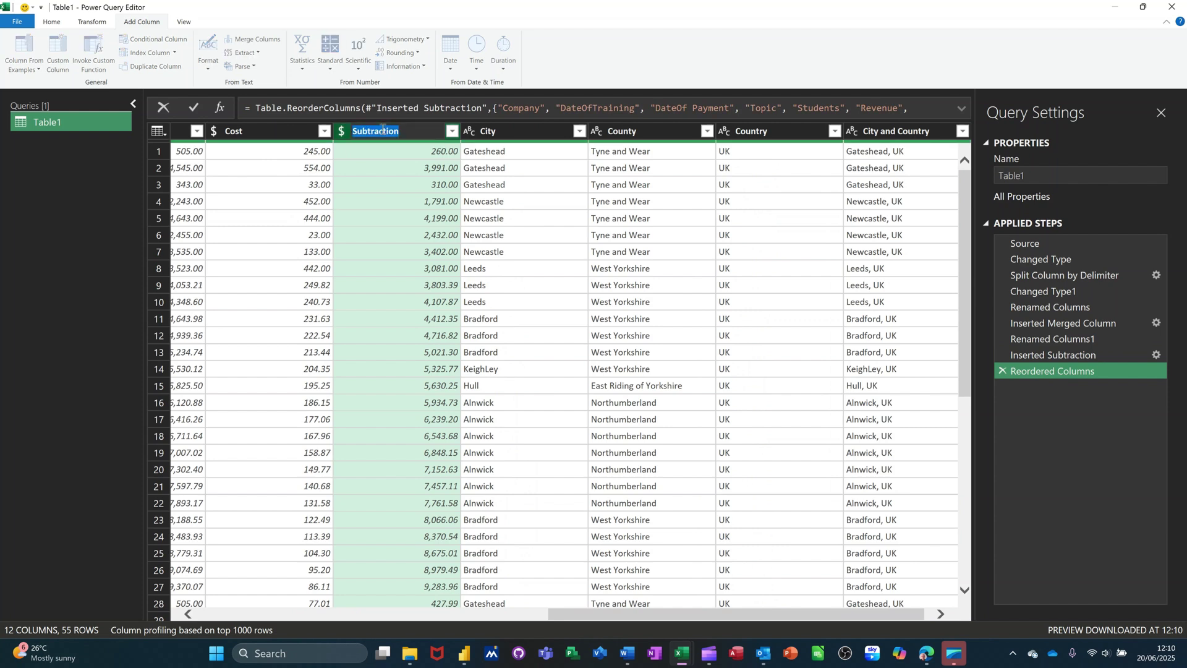
type("Profit")
key("Return")
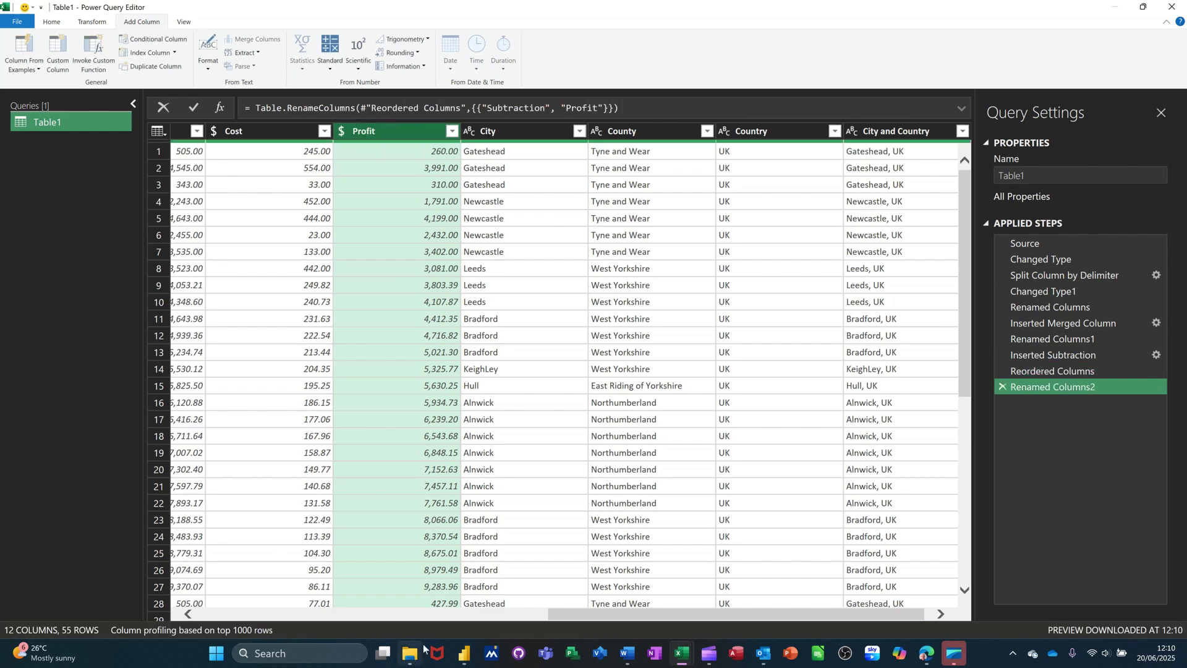
Review the column quality figures for valid, error and empty values, and hide them again.
left_click_drag(565, 618, 313, 599)
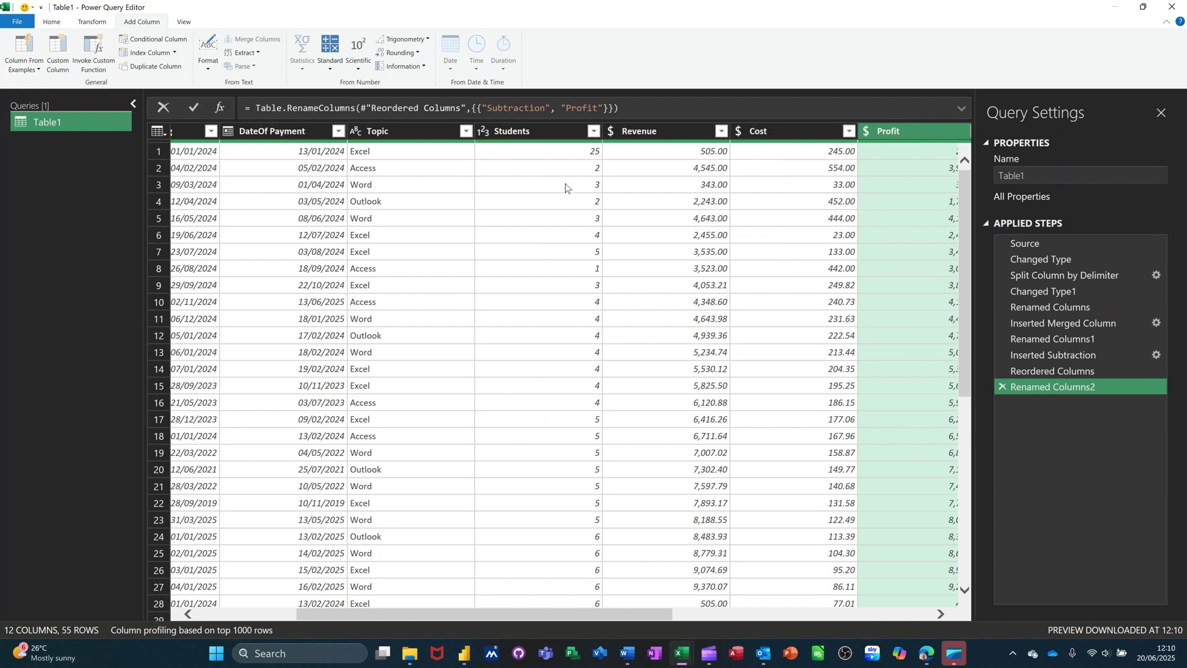
mouse_move(623, 145)
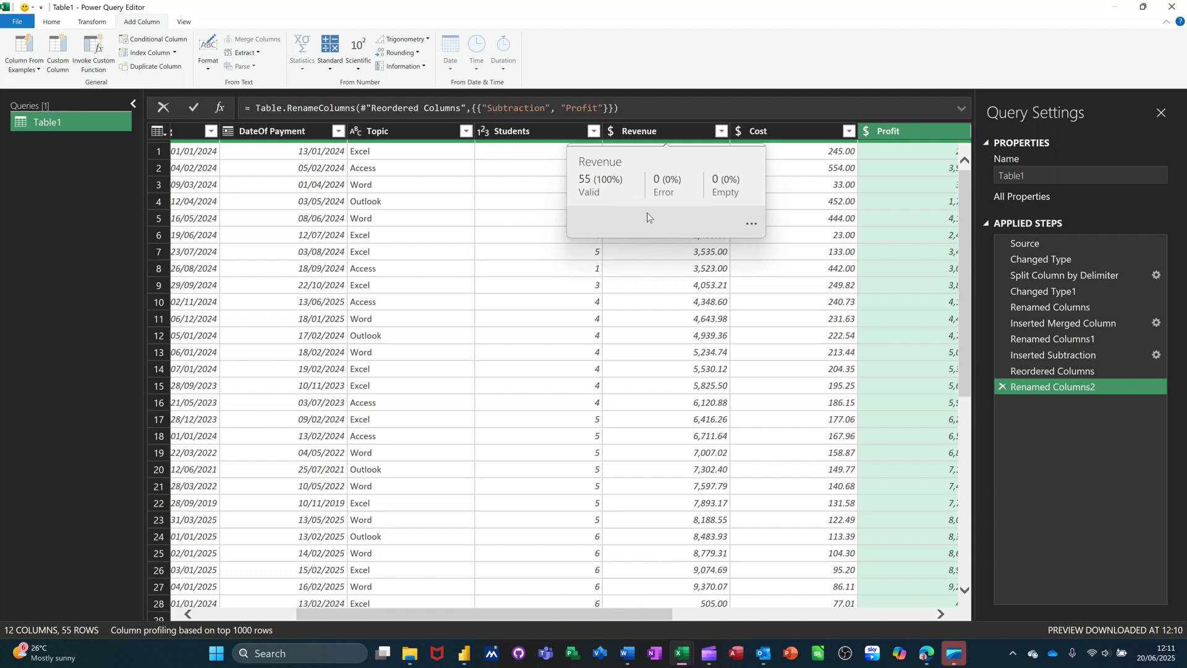
left_click(453, 185)
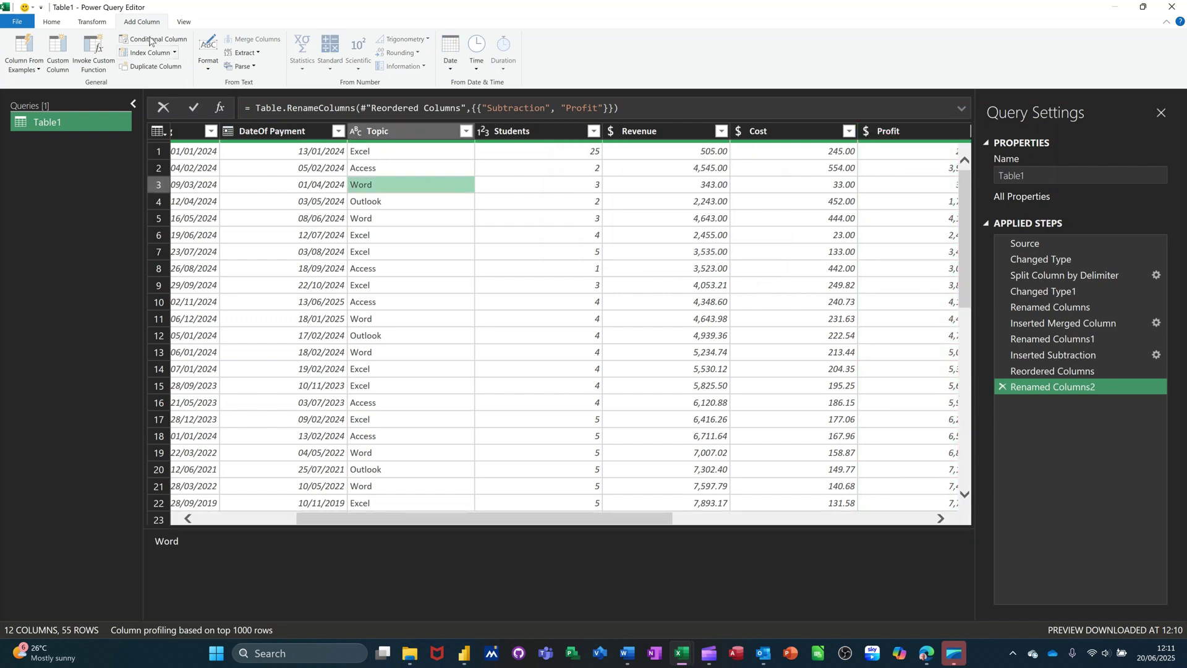
left_click(183, 24)
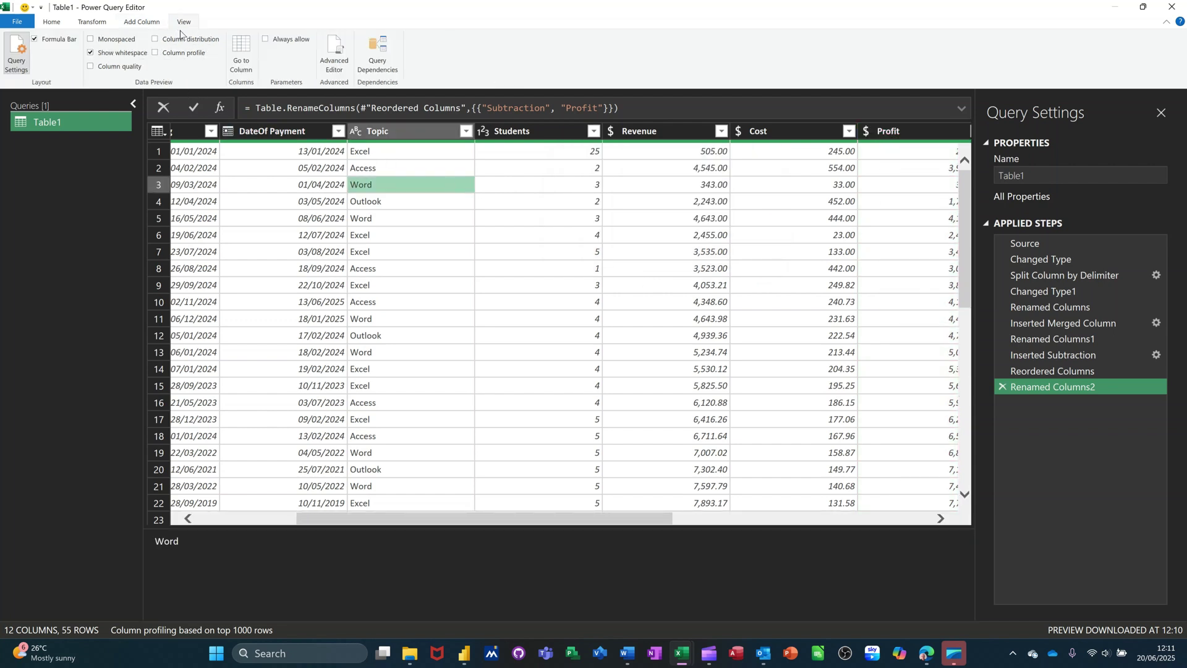
left_click(91, 68)
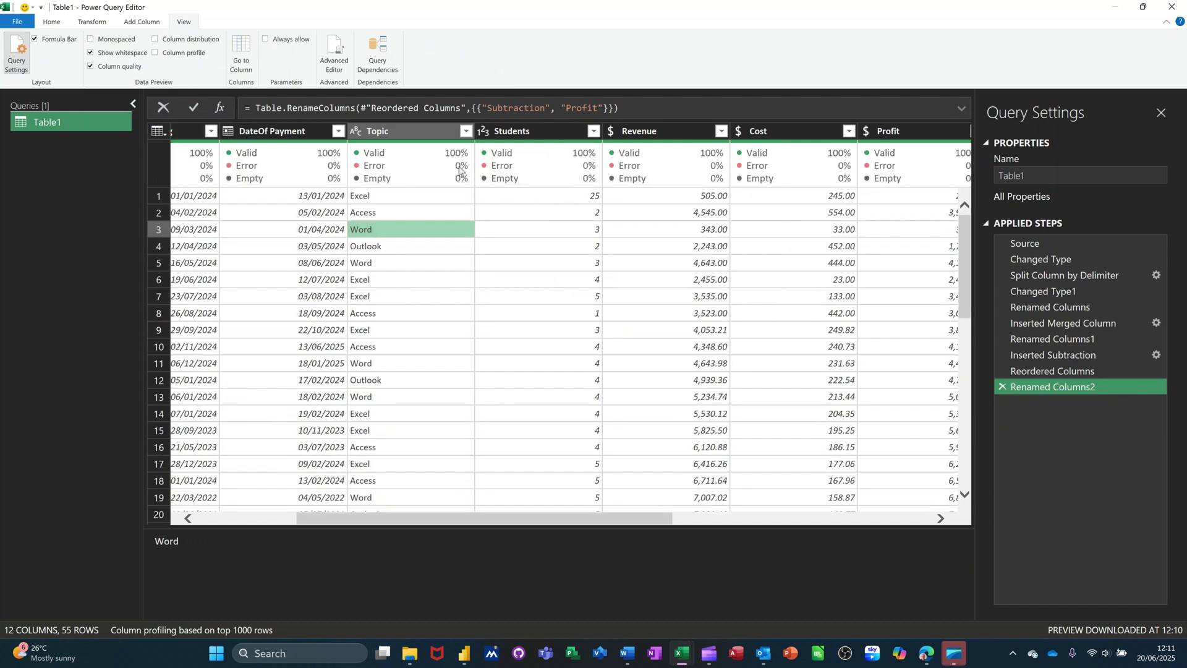
mouse_move(515, 181)
left_click(89, 66)
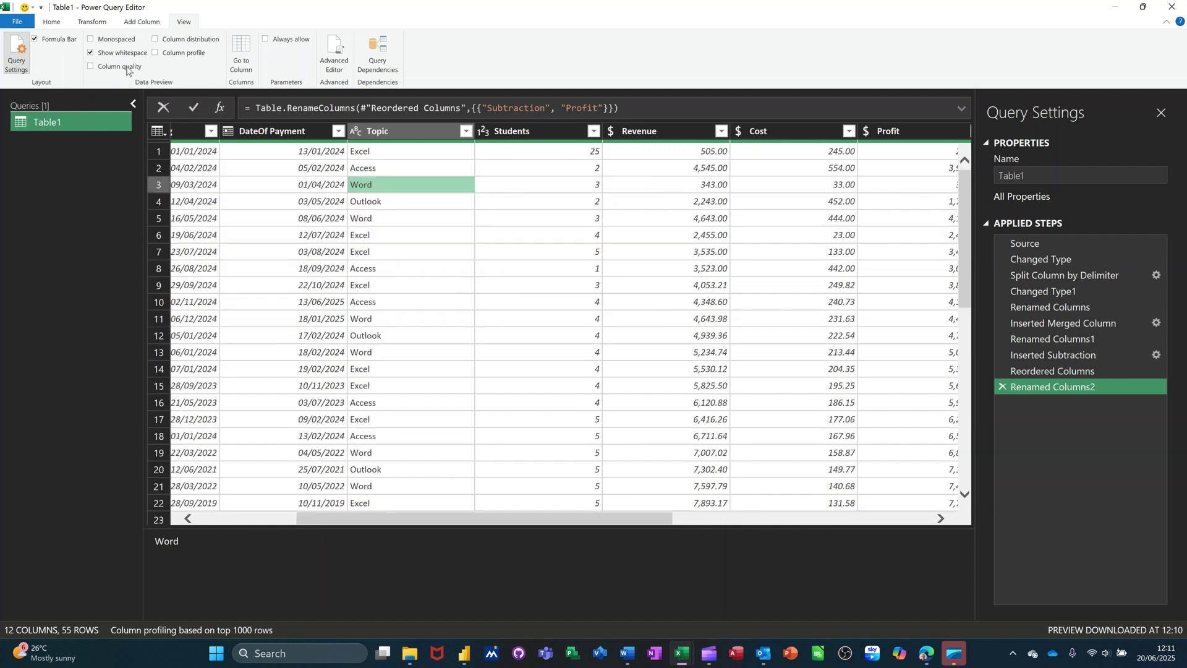
Check the column distribution charts, including the Topic column's distinct and unique details, and hide them again.
left_click(157, 42)
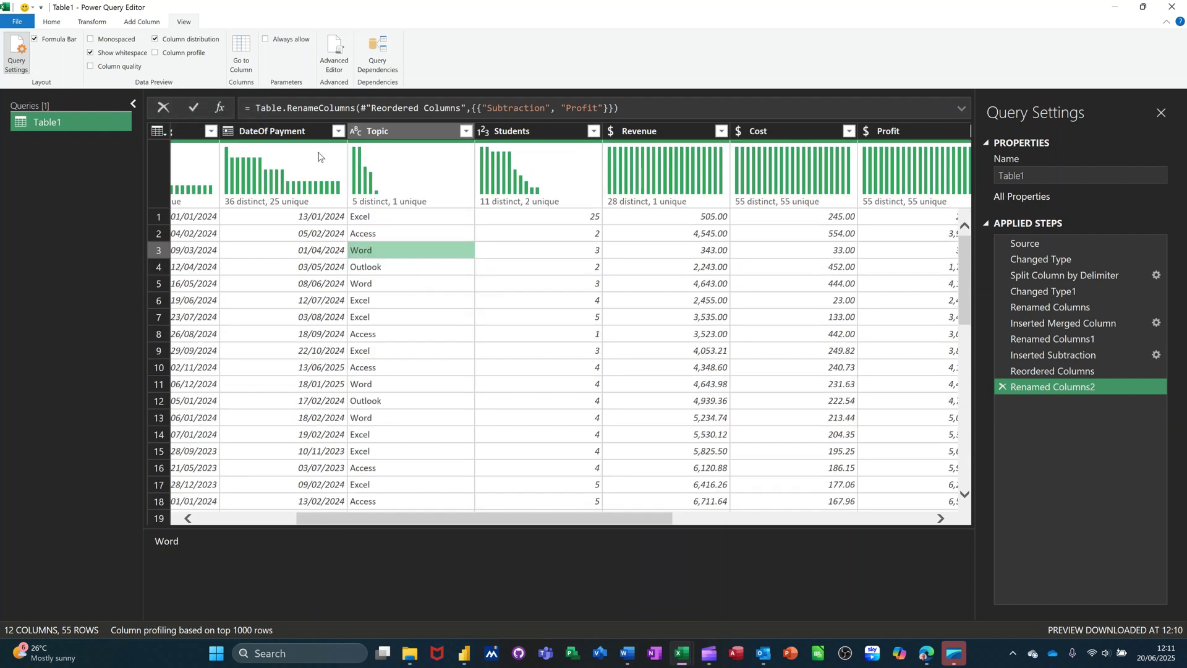
mouse_move(371, 211)
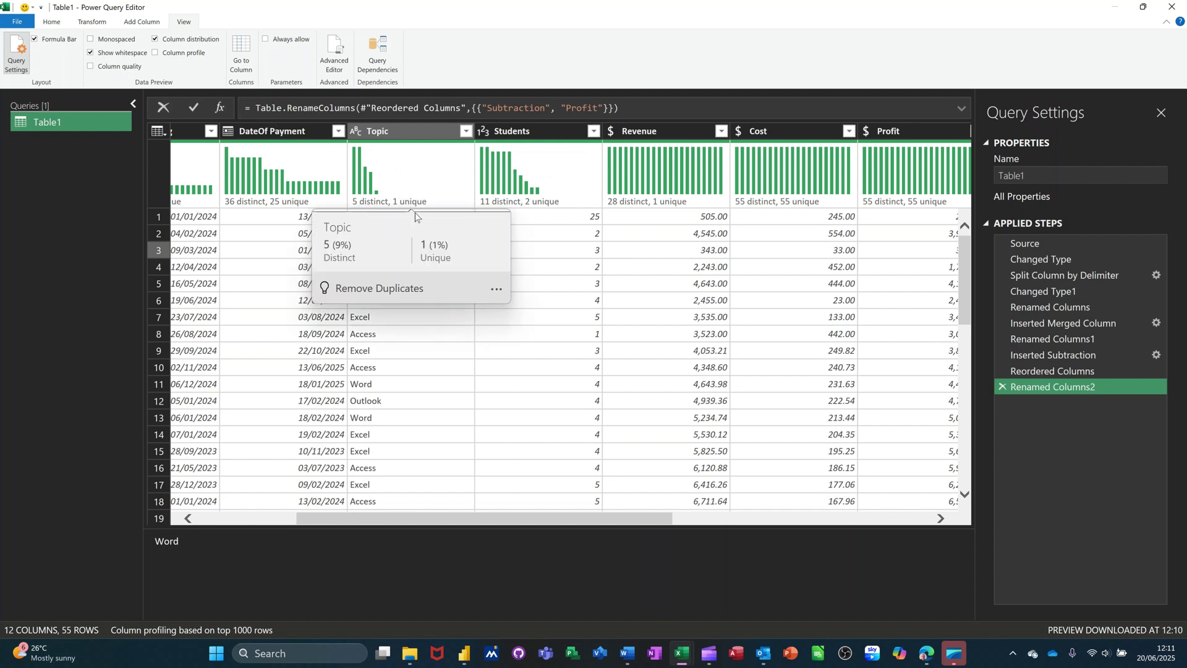
left_click(154, 39)
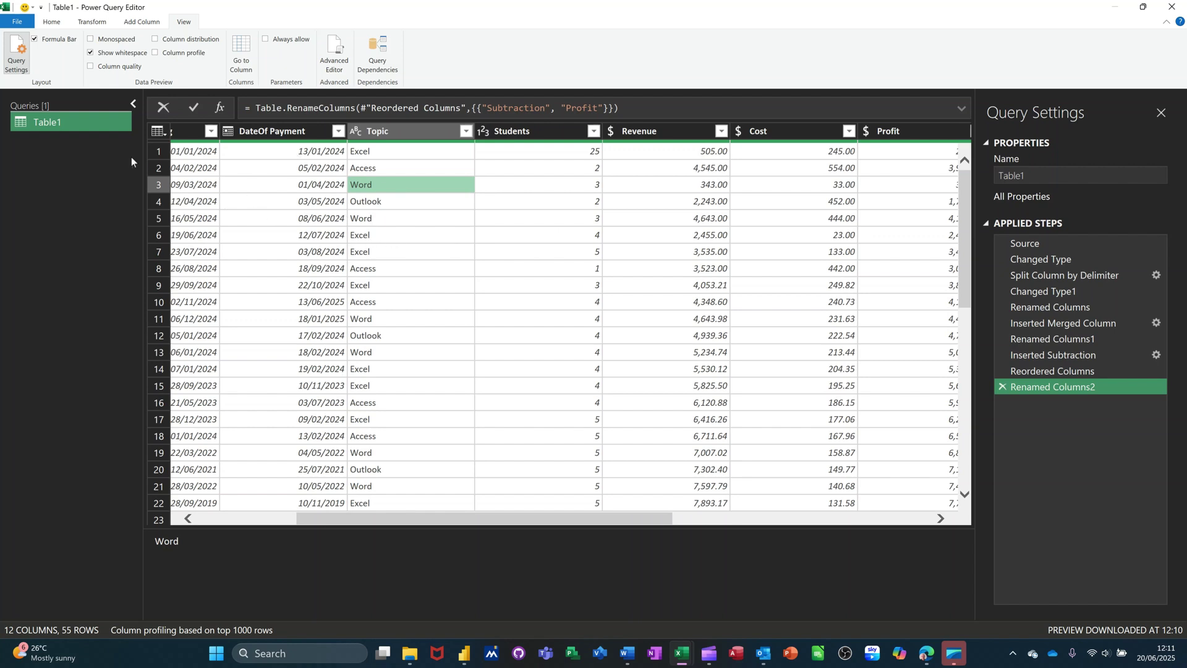
Close and load the query into a worksheet, and apply the pound Accounting format to its Revenue, Cost and Profit columns.
left_click(54, 23)
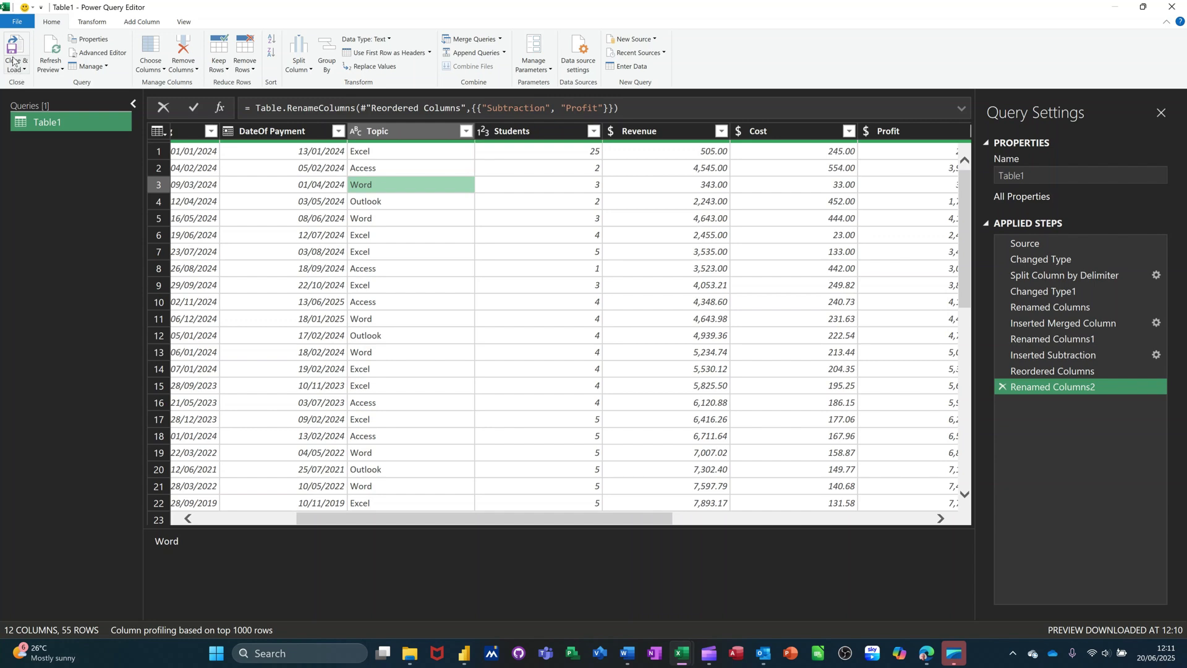
left_click(12, 52)
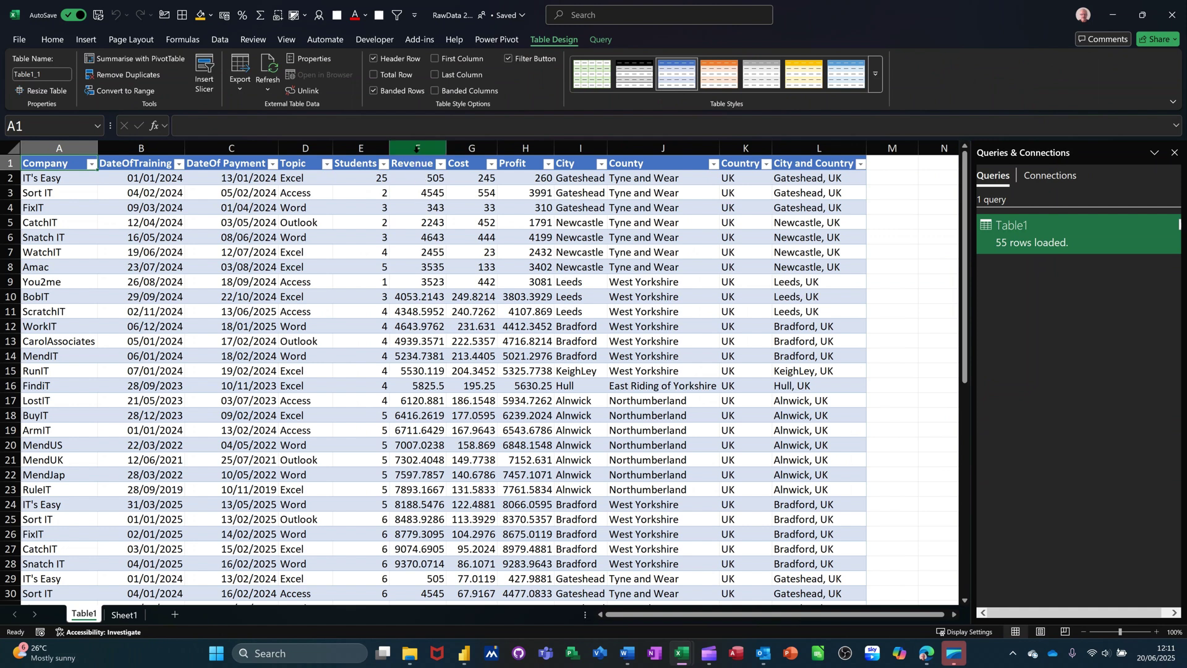
left_click_drag(417, 159, 515, 160)
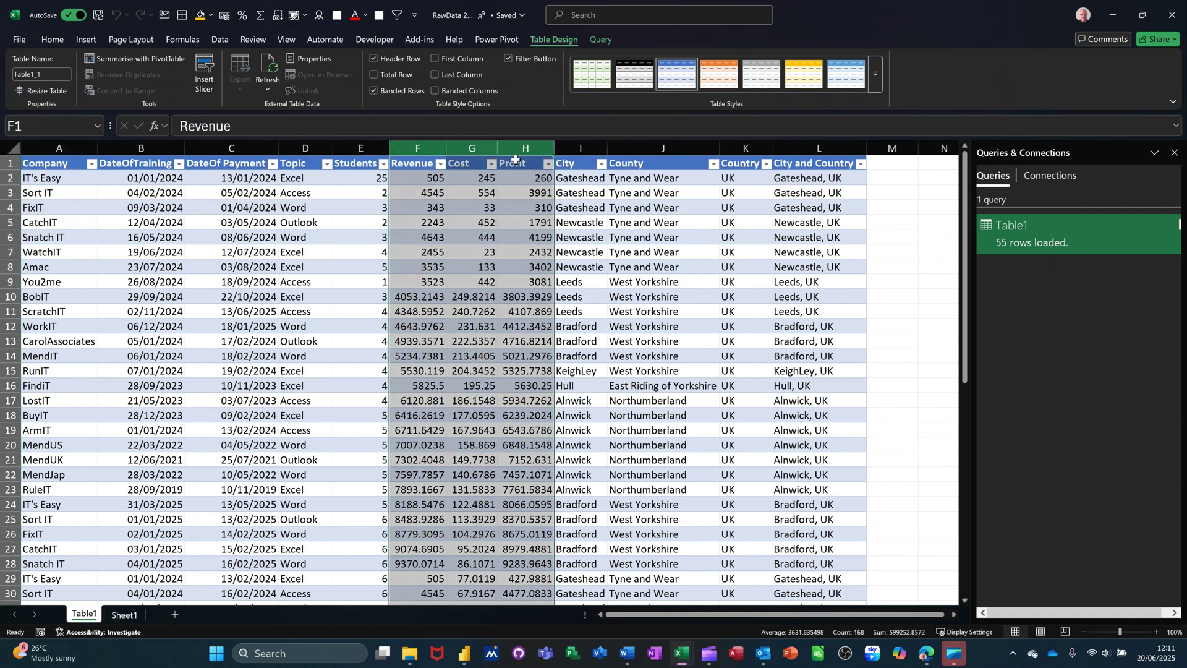
left_click(60, 39)
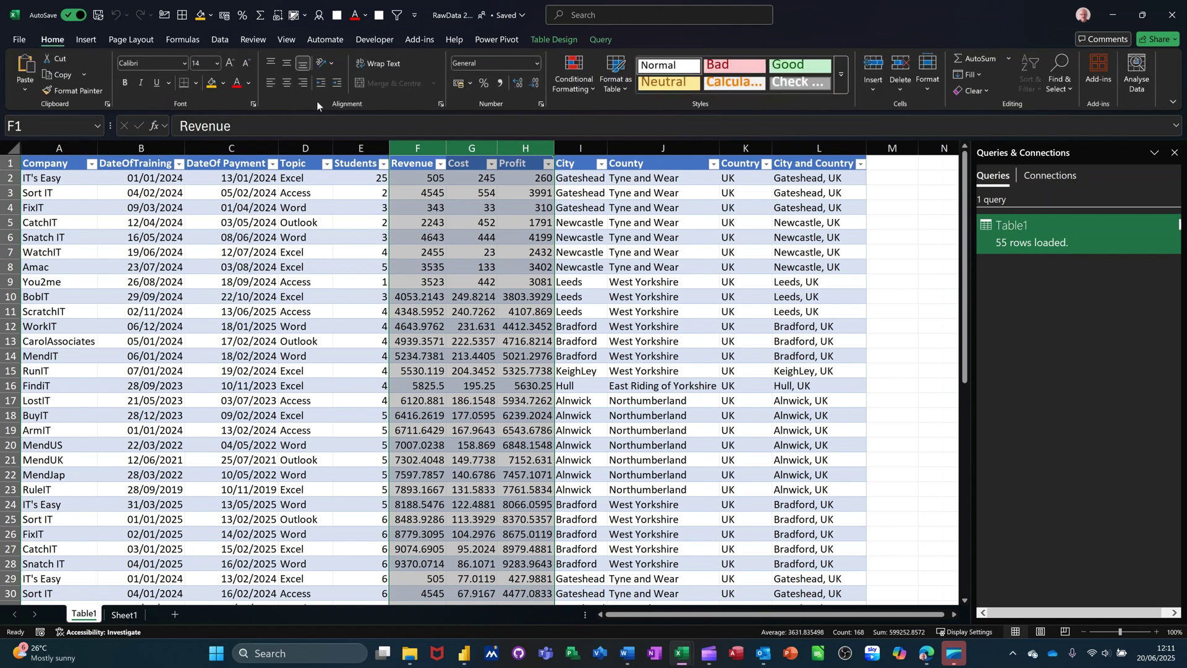
left_click(454, 87)
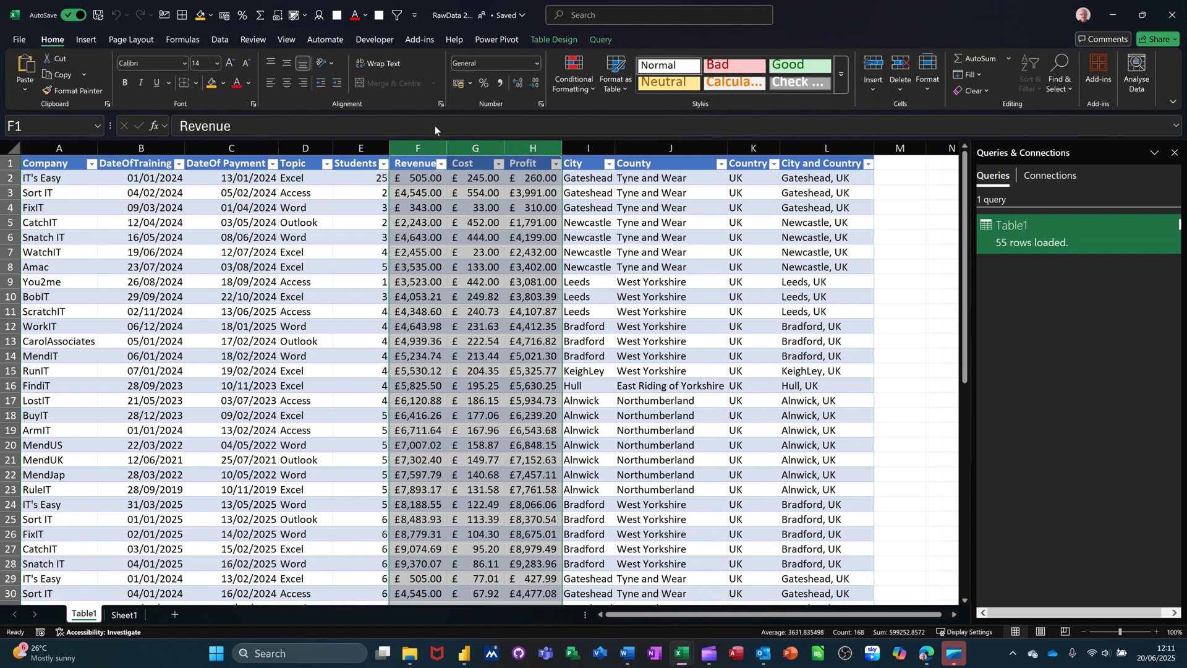
left_click(426, 266)
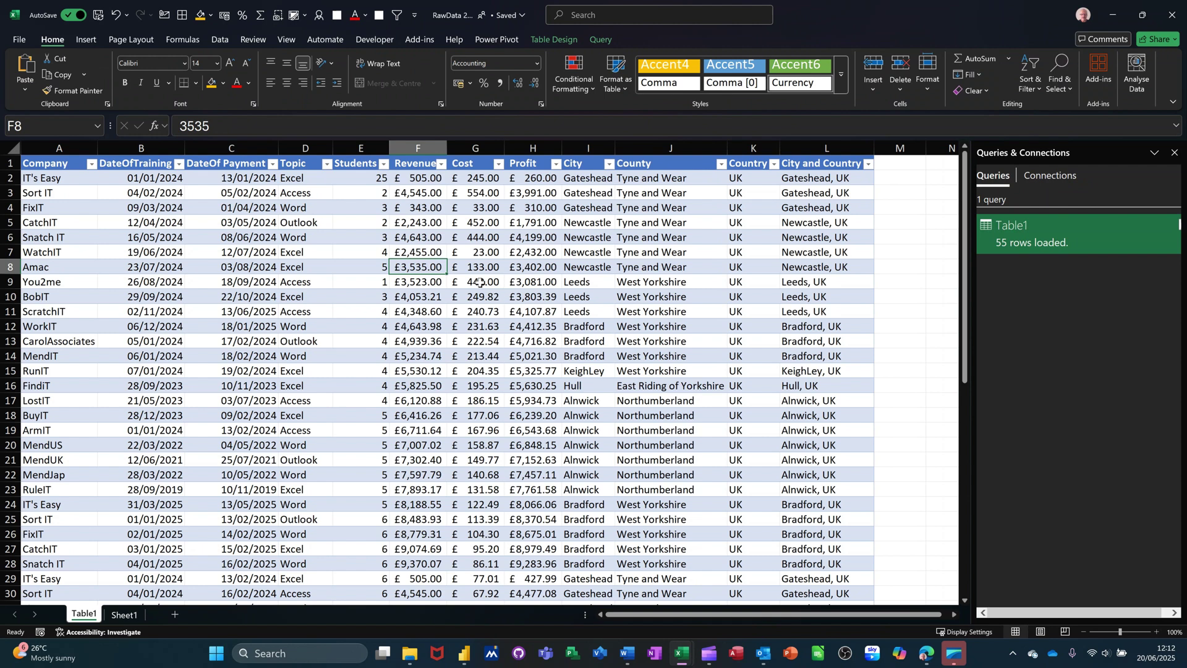
Change the Students value for IT's Easy in cell E2 of the source sheet, Sheet1, to 2.
left_click(340, 177)
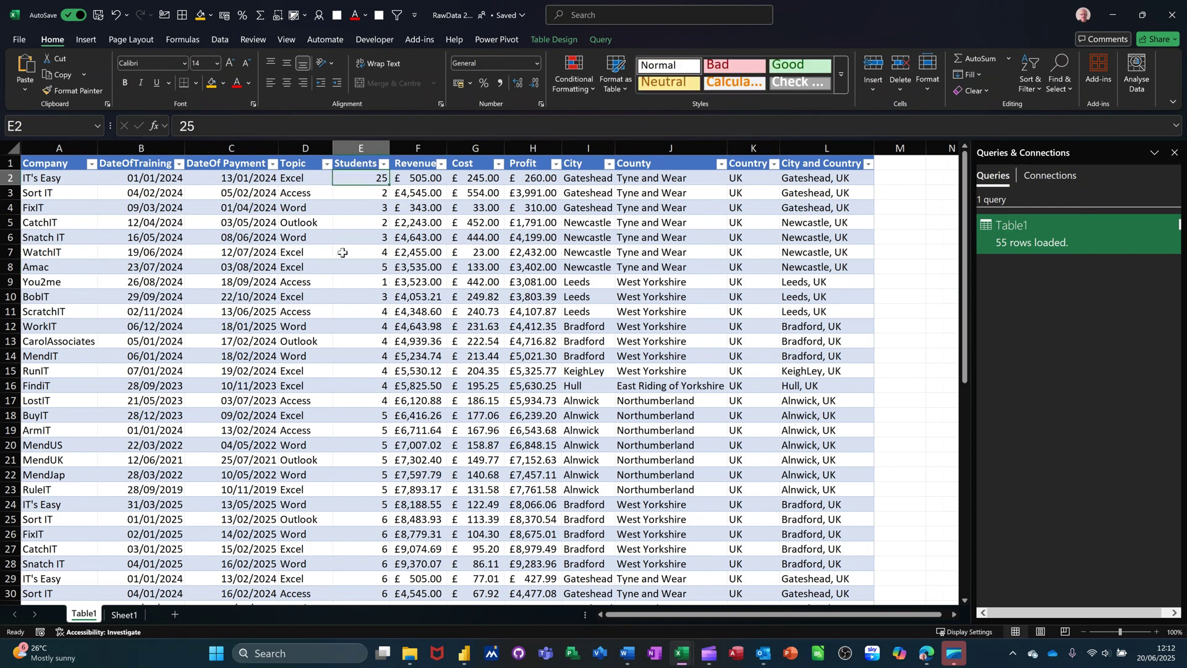
left_click(128, 617)
left_click(350, 183)
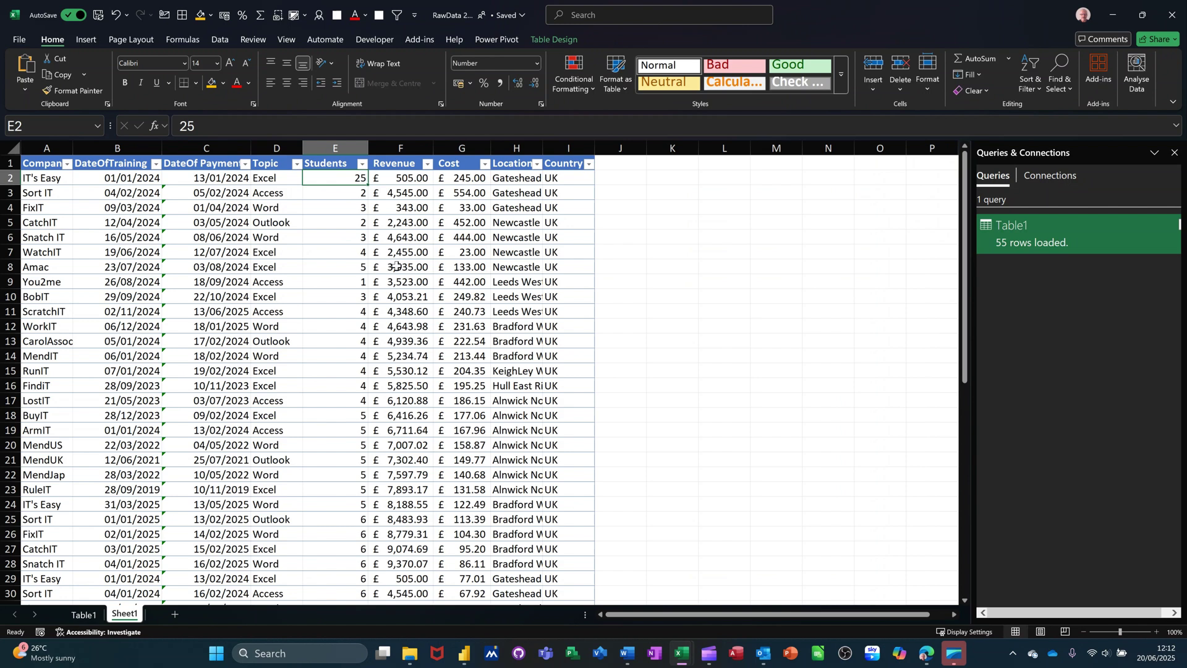
type("2")
left_click(325, 240)
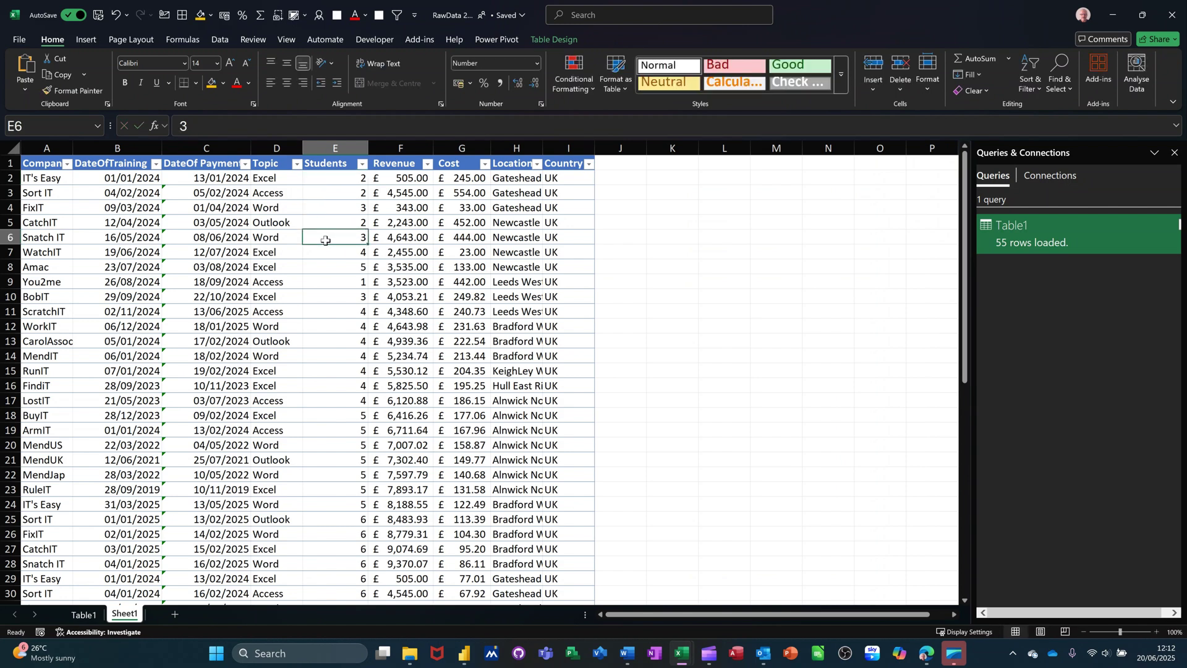
Return to the Table1 sheet and refresh its query to bring in the source change.
left_click(83, 615)
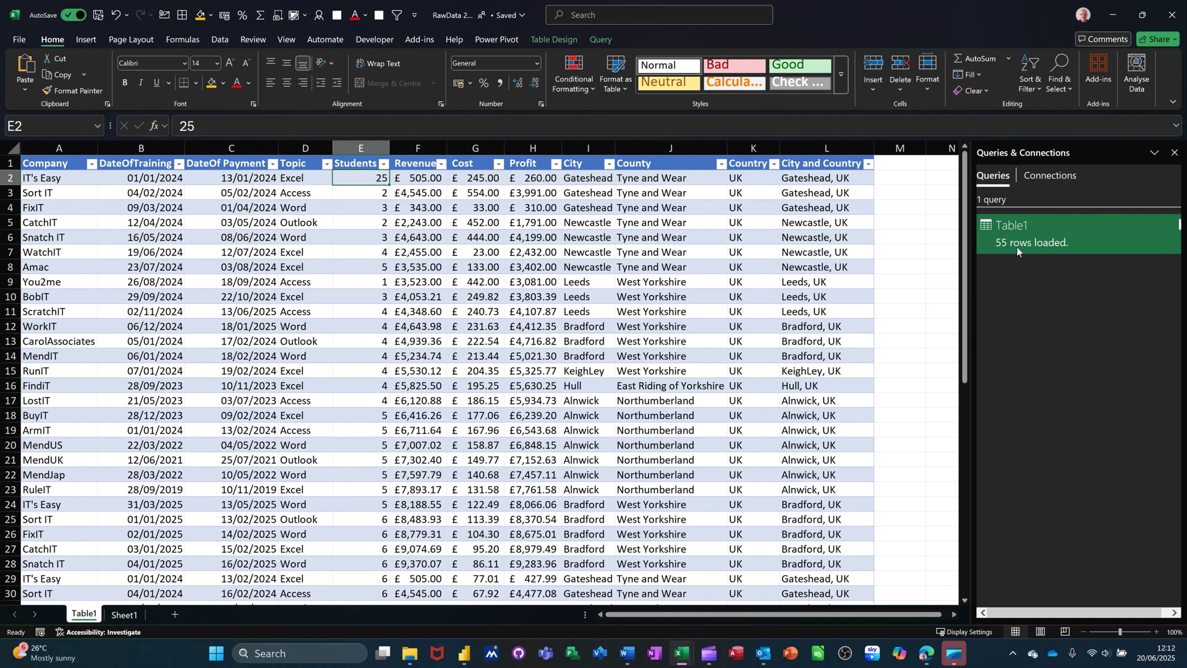
mouse_move(1016, 247)
left_click(601, 39)
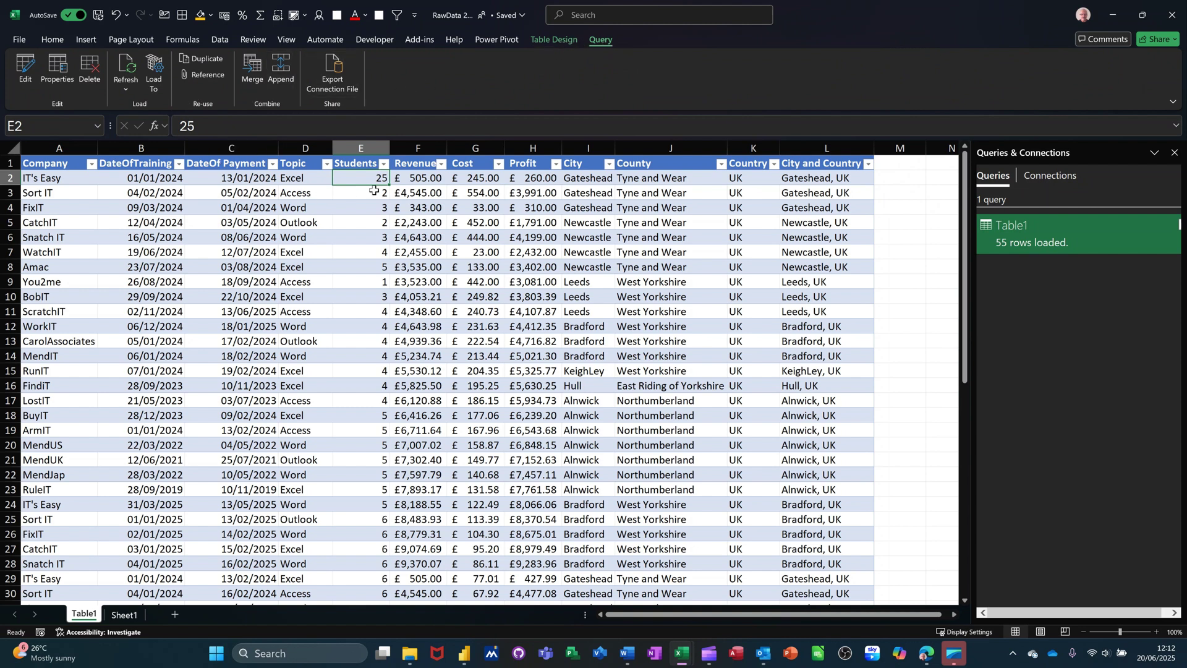
left_click(124, 77)
left_click(126, 72)
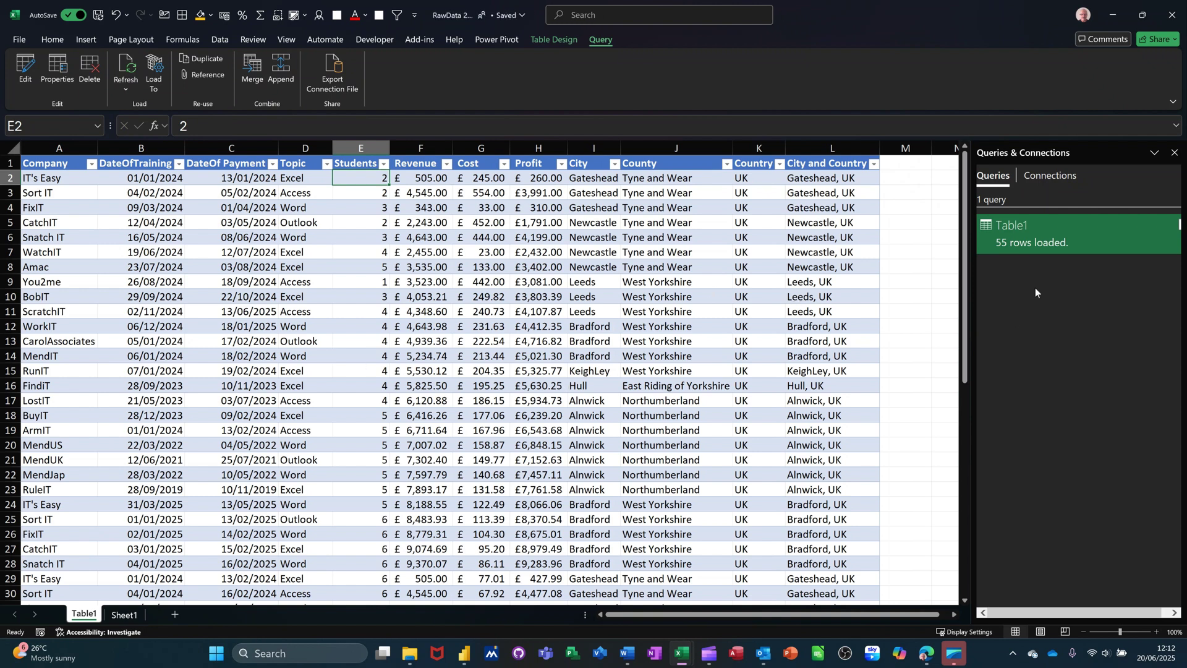
Reopen the Table1 query in Power Query Editor to check its data and applied steps, and return to the worksheet.
double_click(1029, 235)
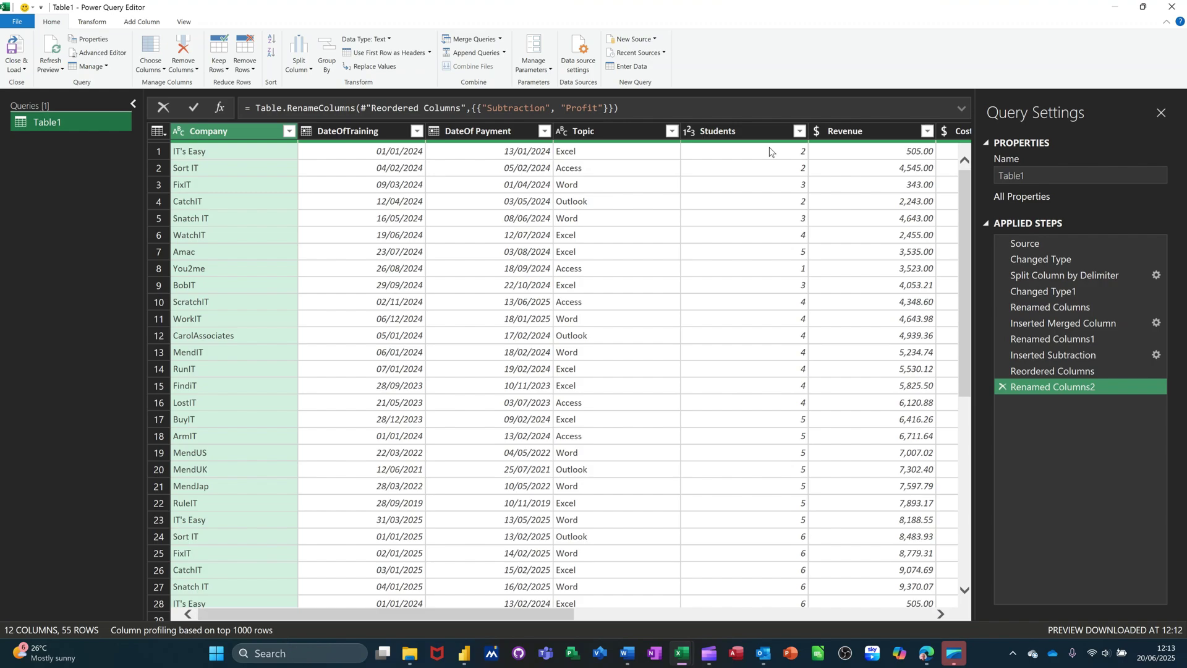
left_click(1171, 6)
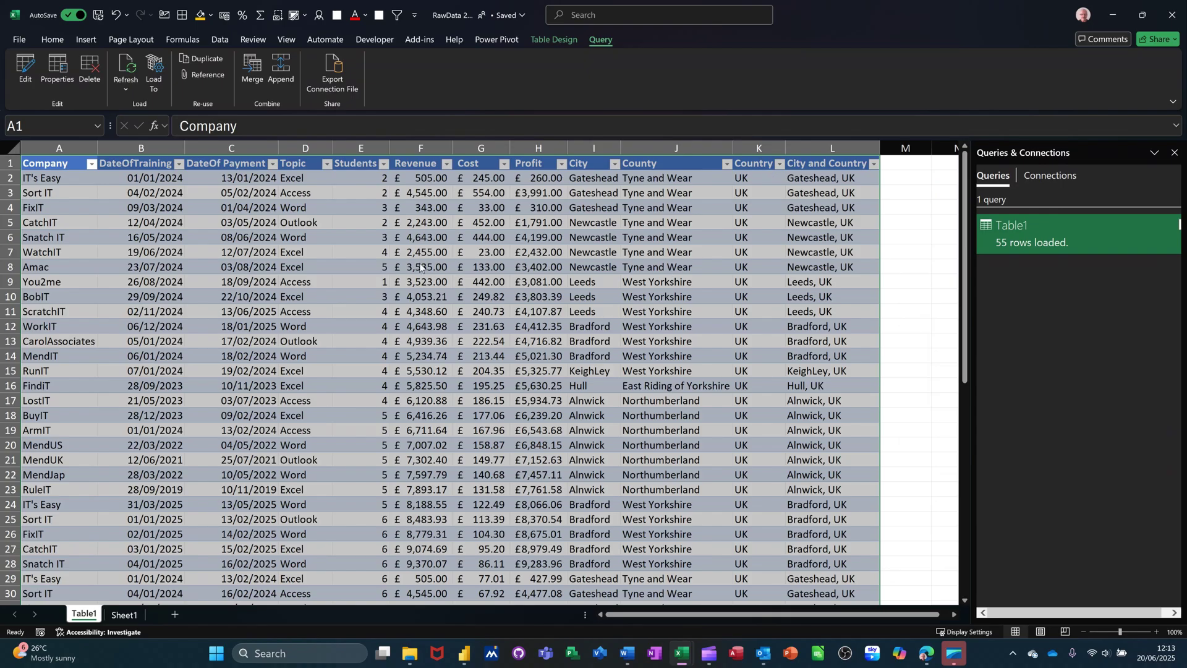
left_click(420, 267)
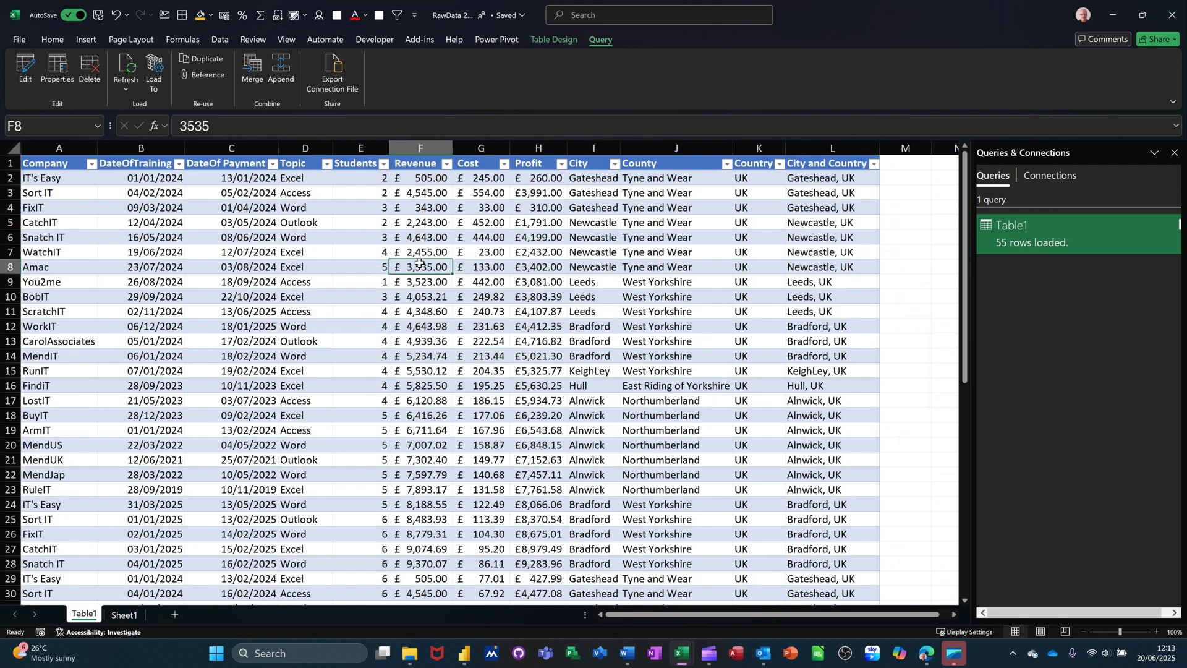